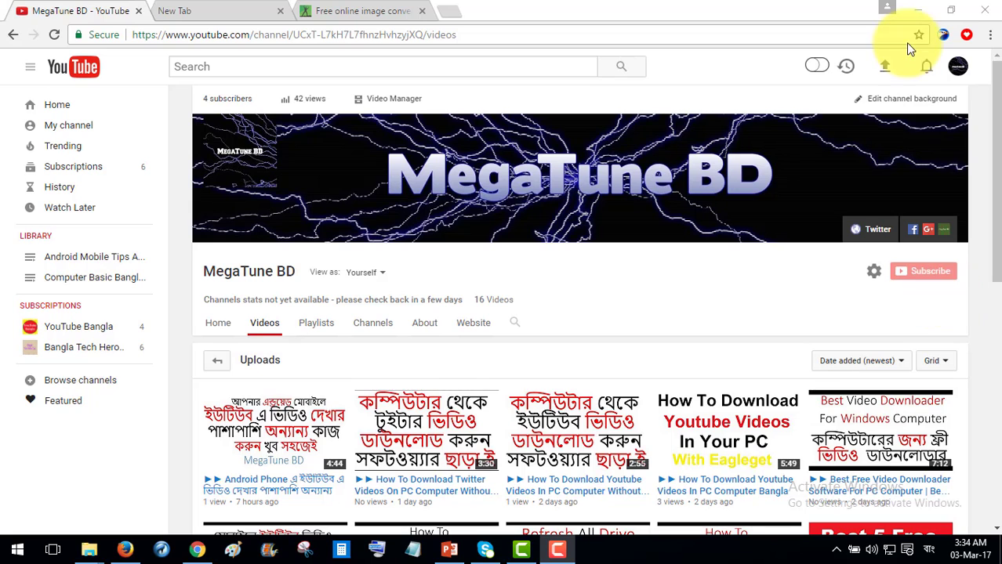
# Minimize the browser window to reach the desktop and refresh it.
pyautogui.click(917, 10)
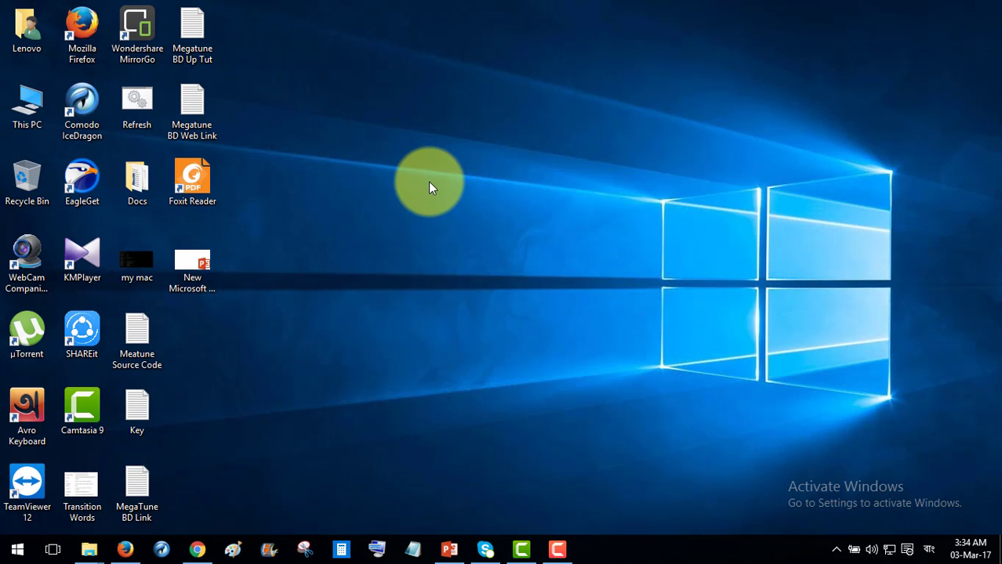
pyautogui.rightClick(428, 182)
pyautogui.click(470, 226)
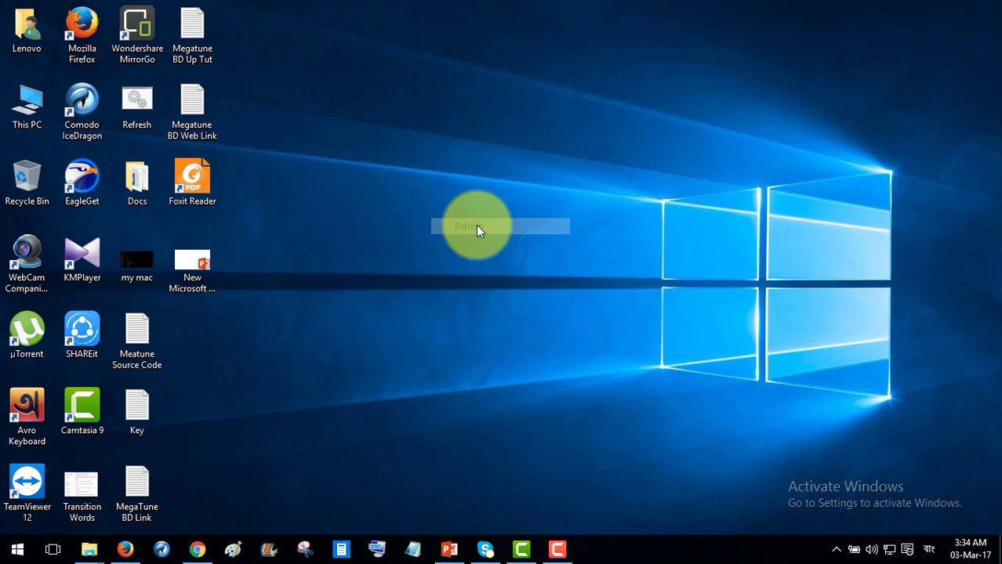
# Create a new folder on the desktop and name it Youtube.
pyautogui.rightClick(384, 231)
pyautogui.moveTo(458, 328)
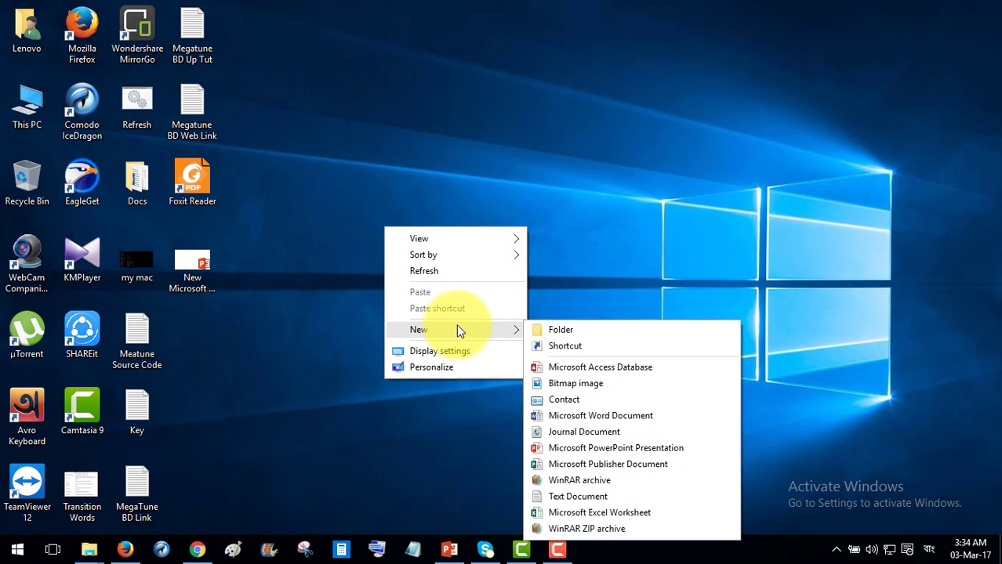
pyautogui.click(582, 329)
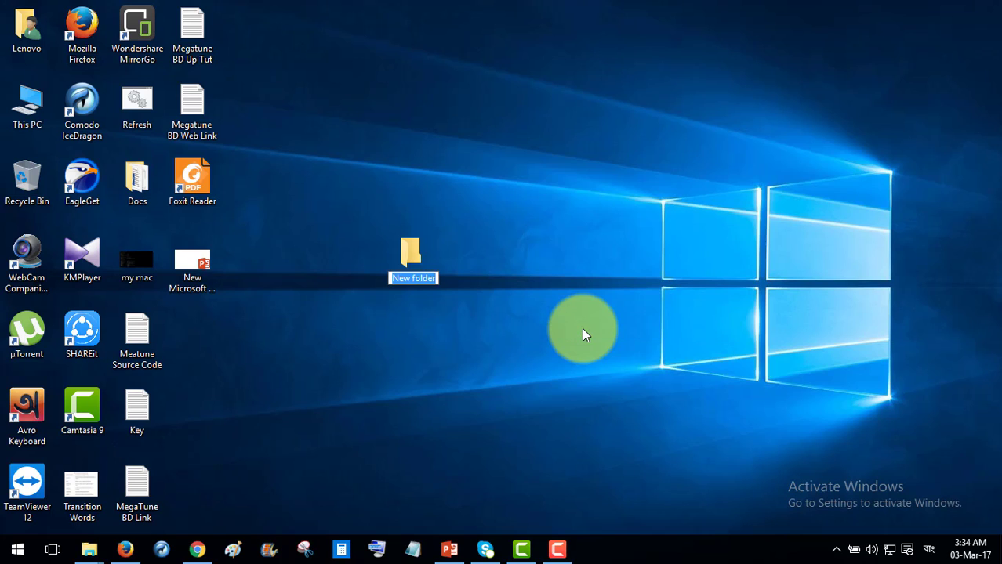
pyautogui.write('Y')
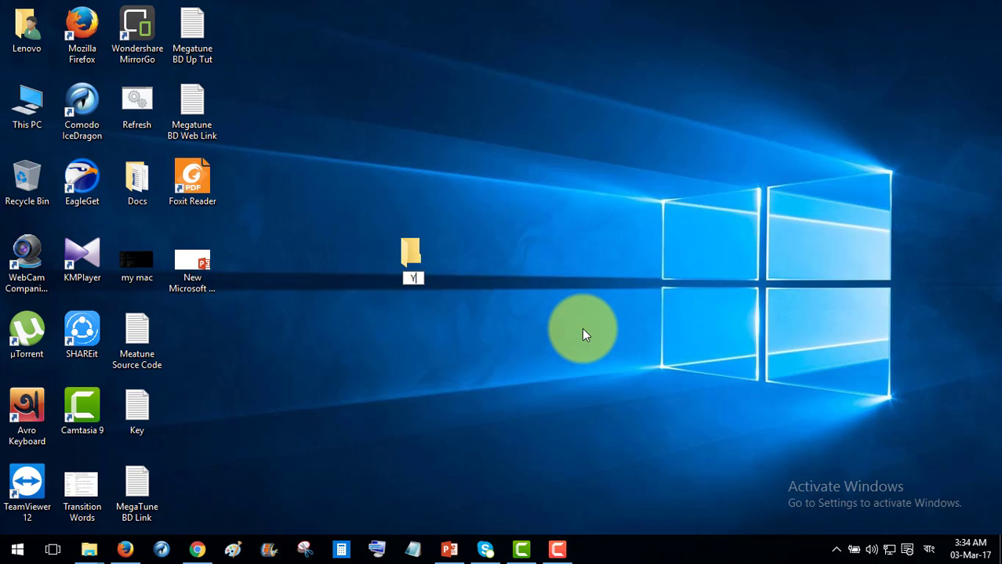
pyautogui.write('outube')
pyautogui.press('Return')
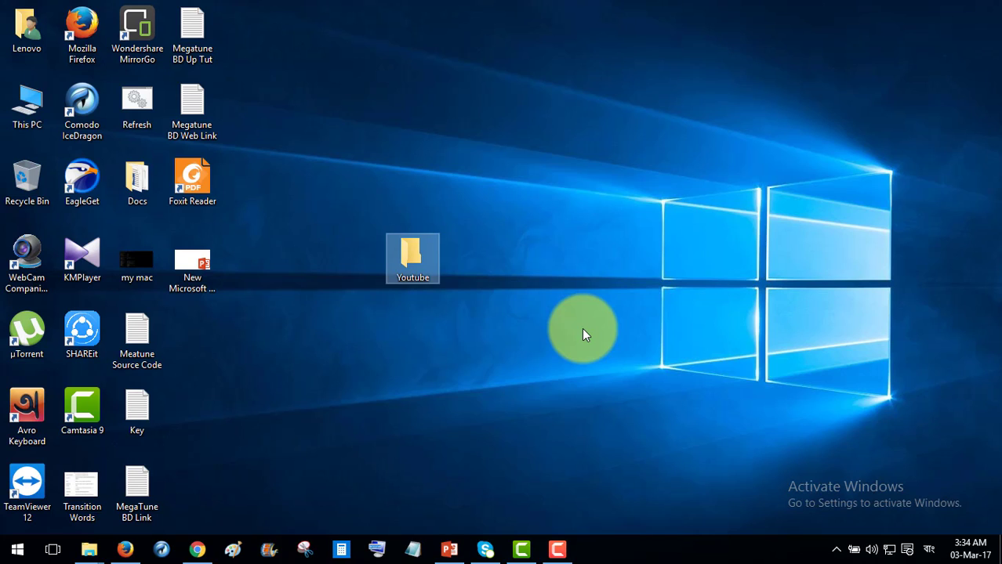
pyautogui.click(535, 290)
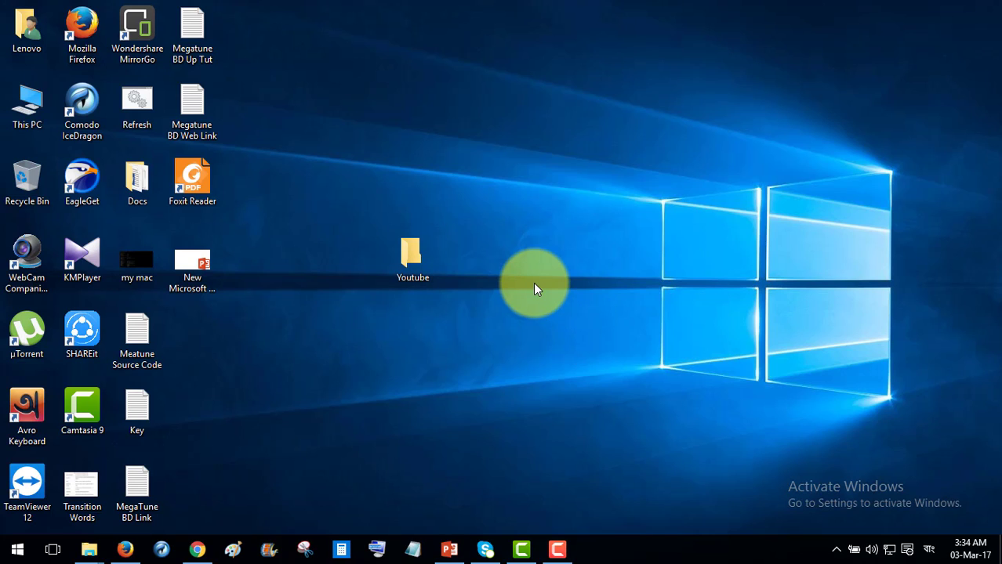
# Create a second new folder on the desktop and name it Twitter.
pyautogui.rightClick(533, 286)
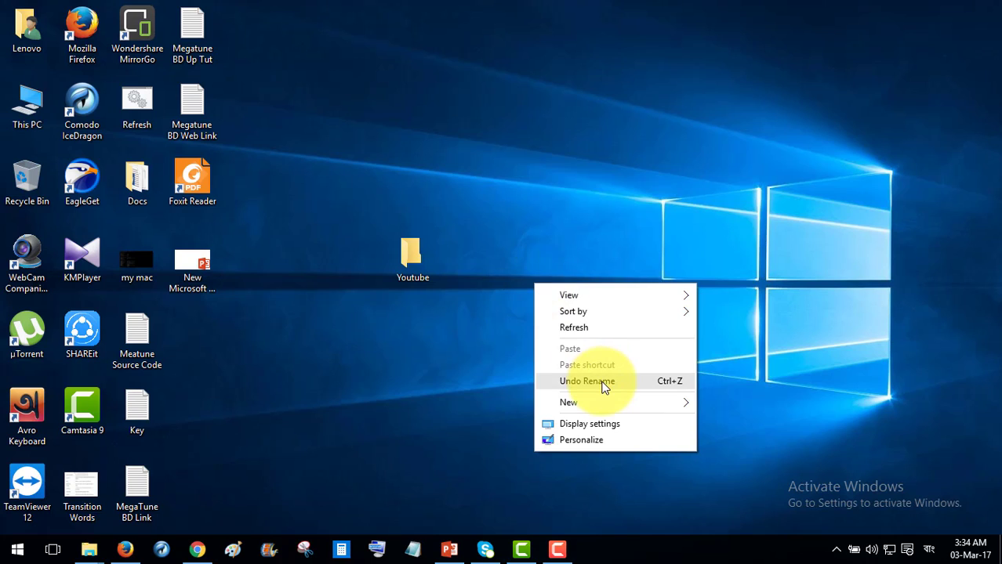
pyautogui.moveTo(632, 401)
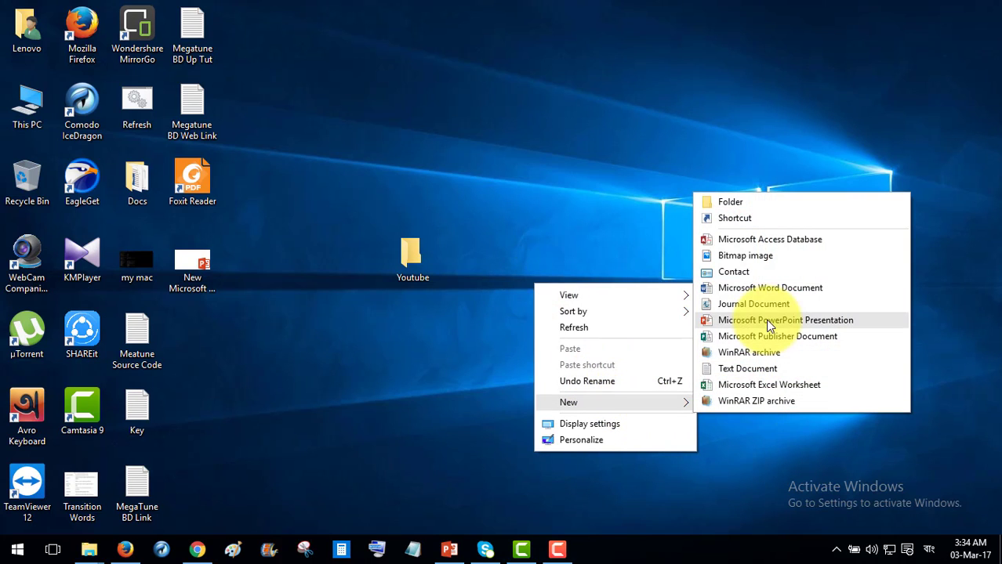
pyautogui.click(773, 203)
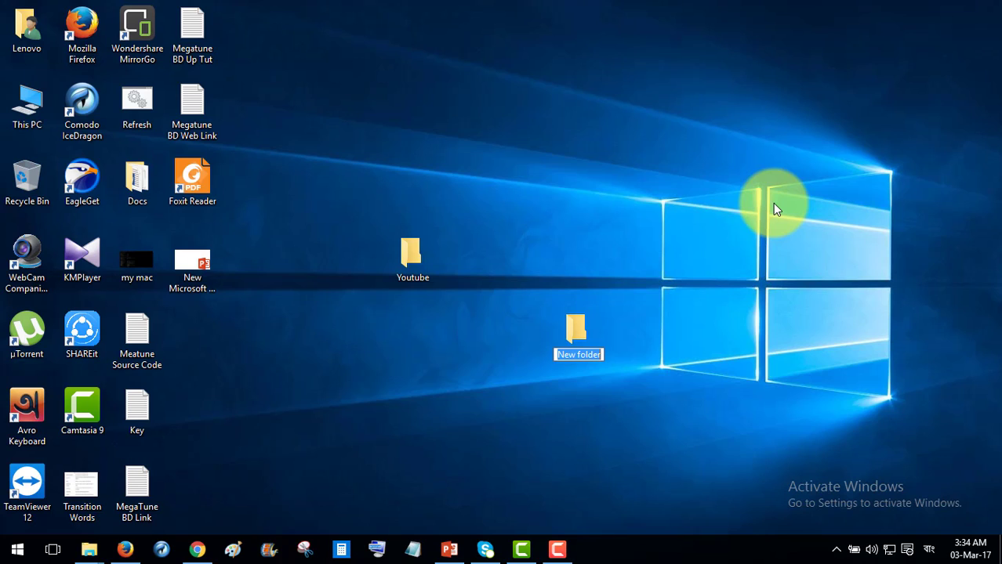
pyautogui.write('Tw')
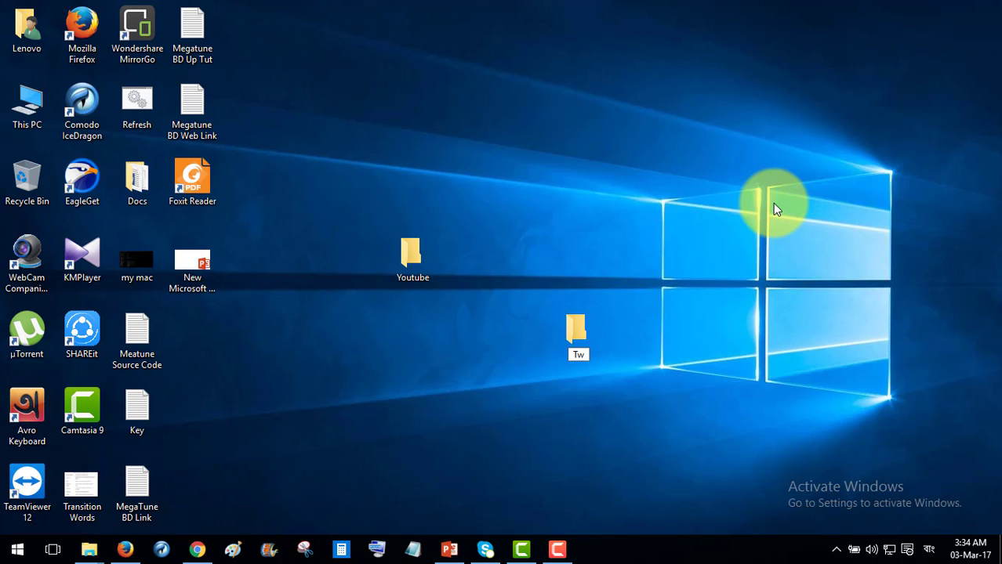
pyautogui.write('itter')
pyautogui.press('Return')
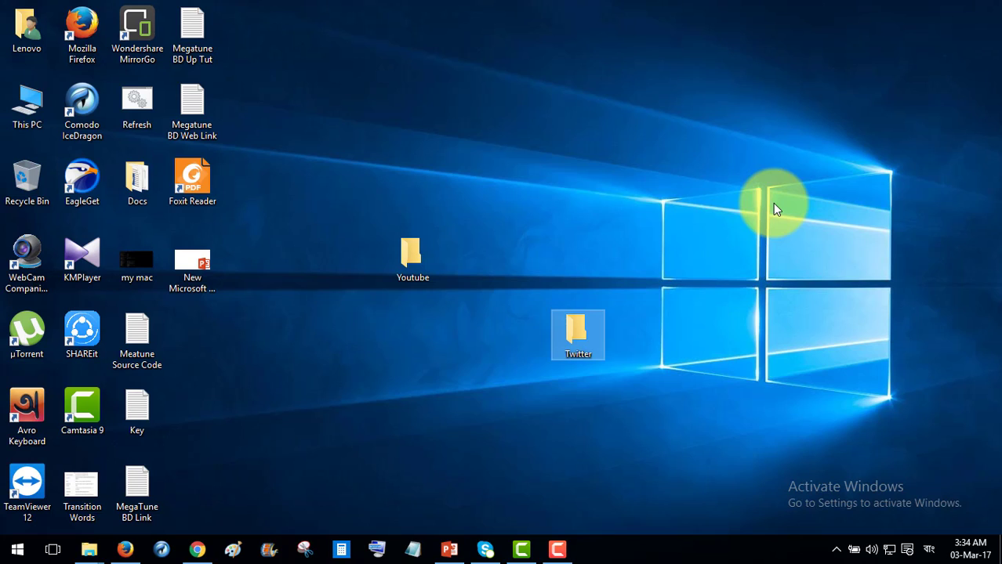
# Line up the Youtube and Twitter folders side by side in the free desktop area near the existing icons, and refresh the desktop.
pyautogui.click(421, 262)
pyautogui.moveTo(421, 258); pyautogui.dragTo(354, 111)
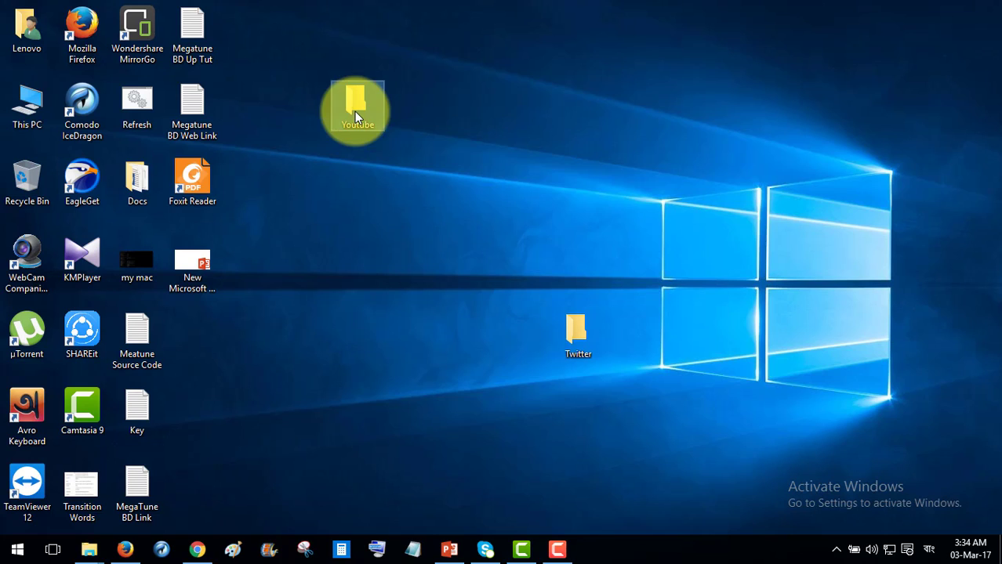
pyautogui.click(584, 328)
pyautogui.moveTo(583, 330); pyautogui.dragTo(458, 103)
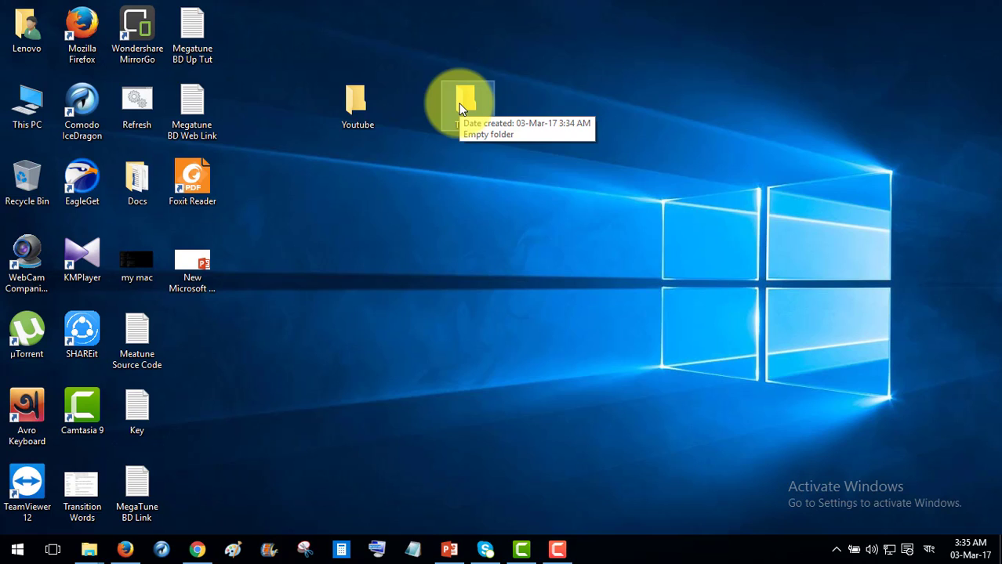
pyautogui.rightClick(619, 109)
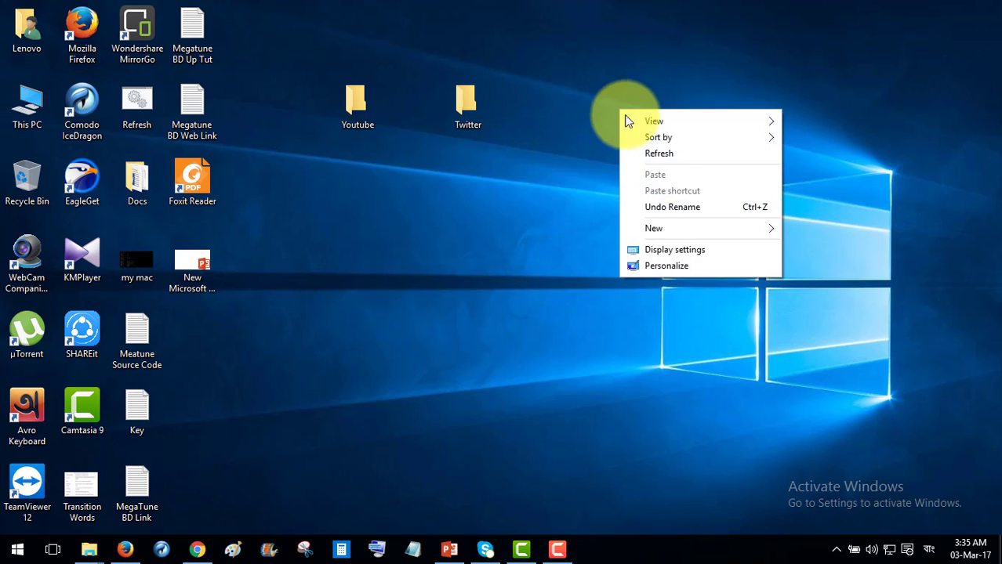
pyautogui.click(661, 162)
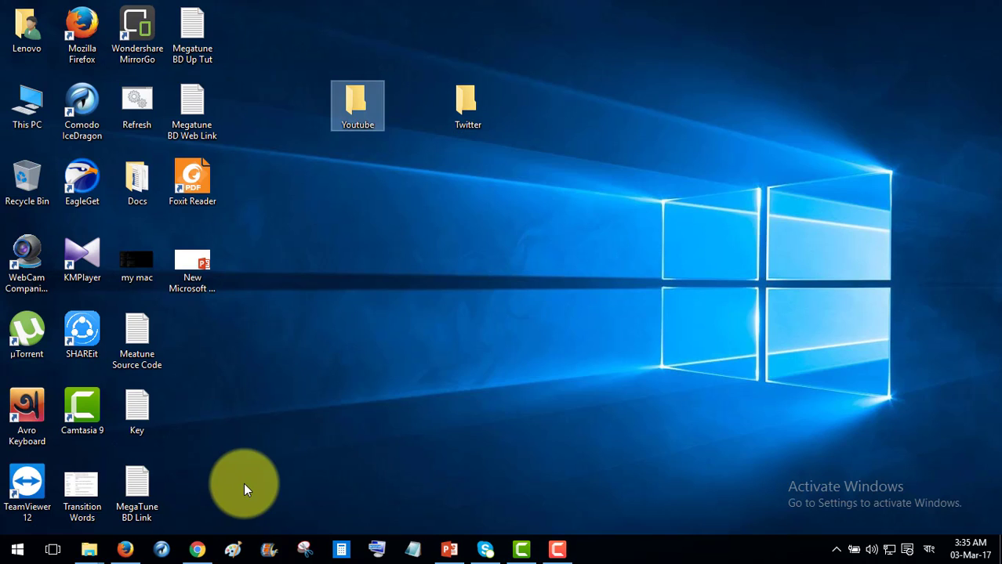
# Switch to Chrome's New Tab page, search Google for youtube and show the image results.
pyautogui.click(206, 551)
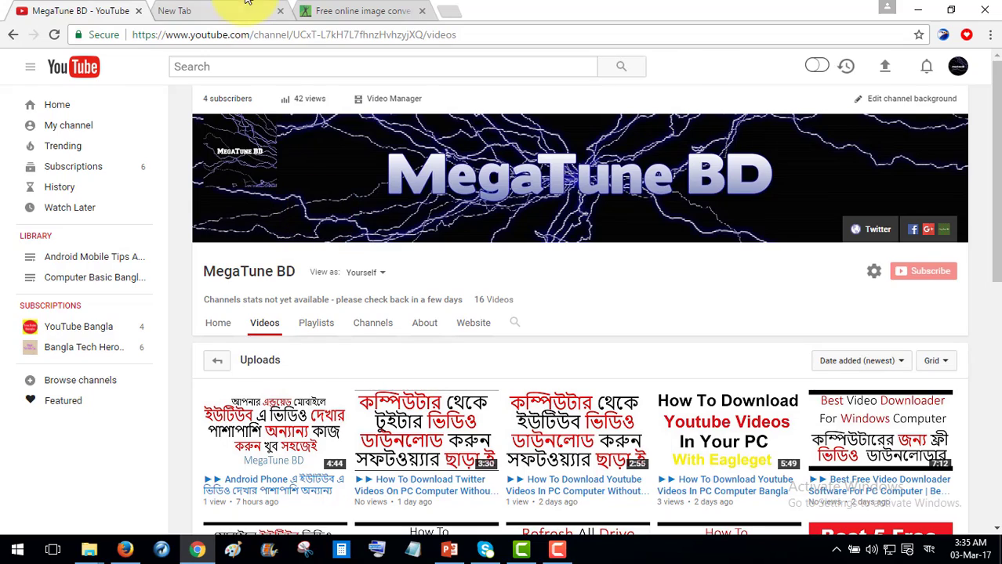
pyautogui.click(243, 8)
pyautogui.click(399, 304)
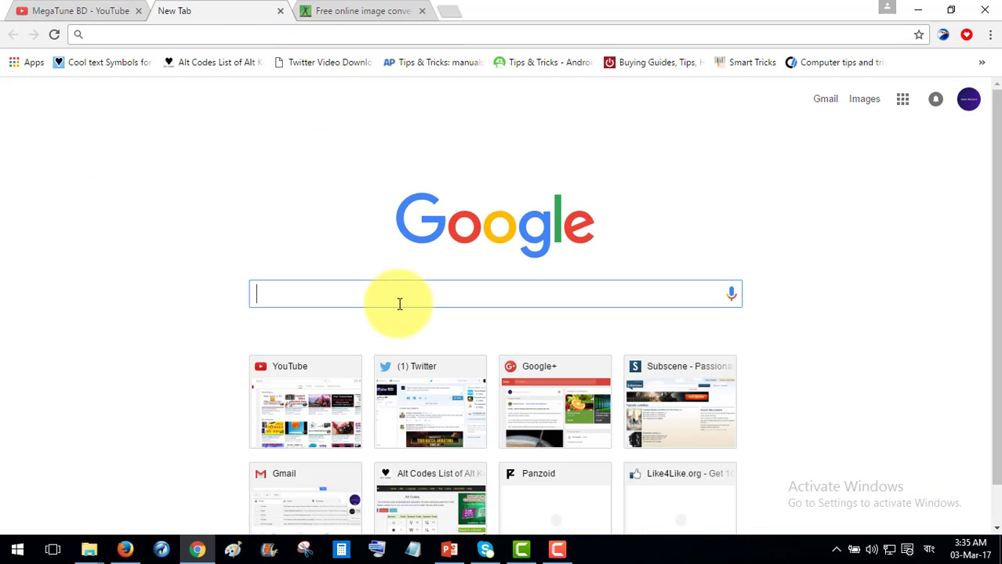
pyautogui.write('youtub')
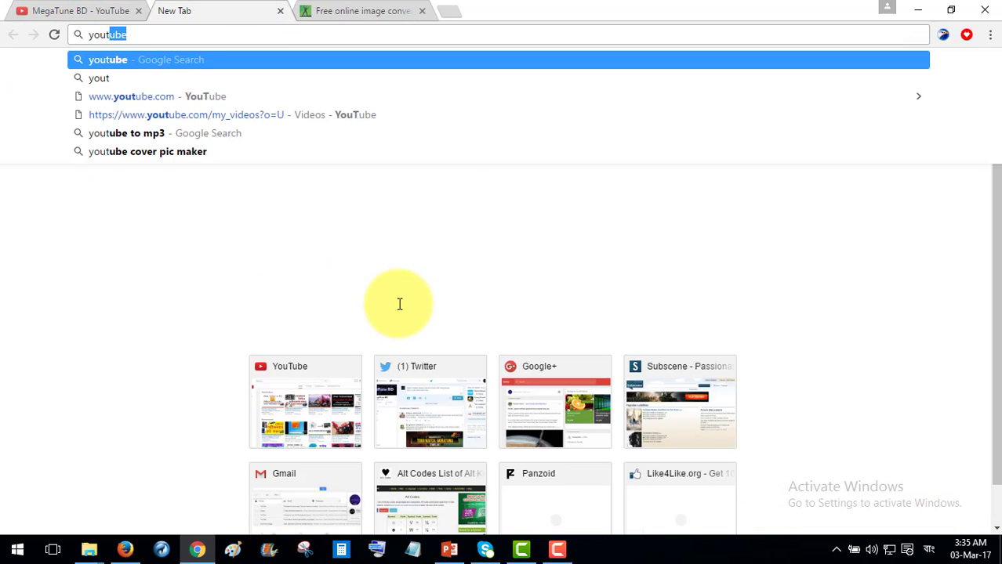
pyautogui.write('e')
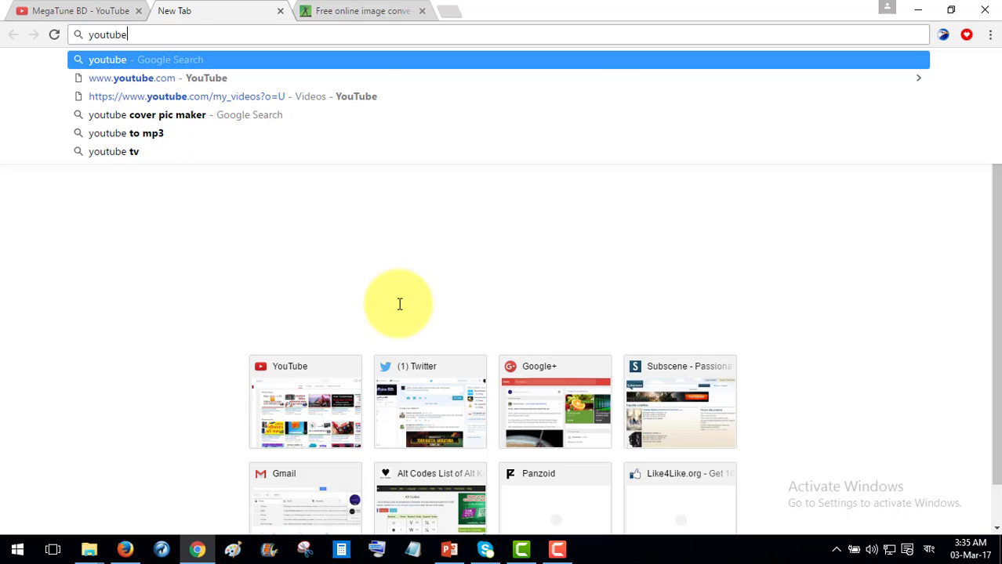
pyautogui.press('Return')
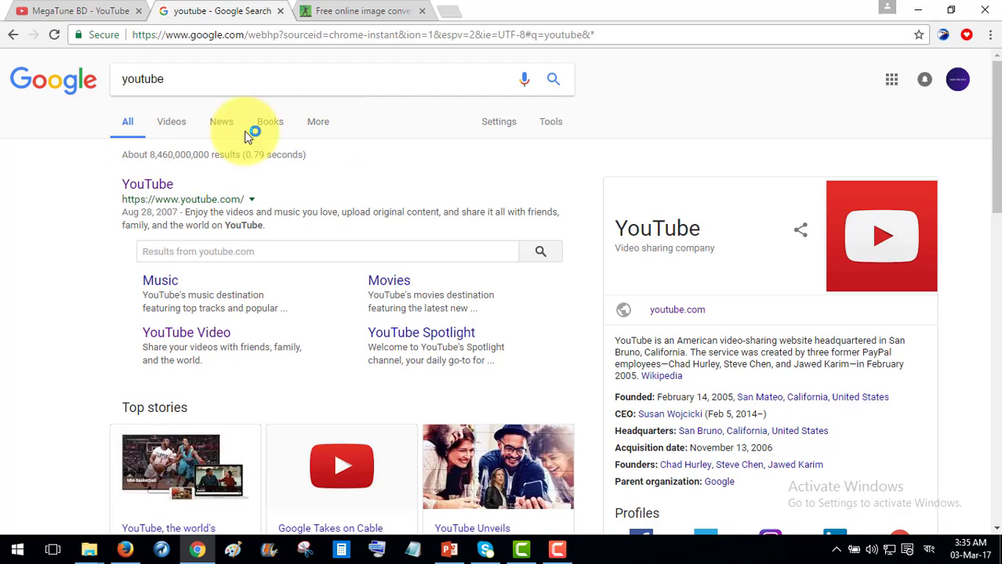
pyautogui.click(324, 125)
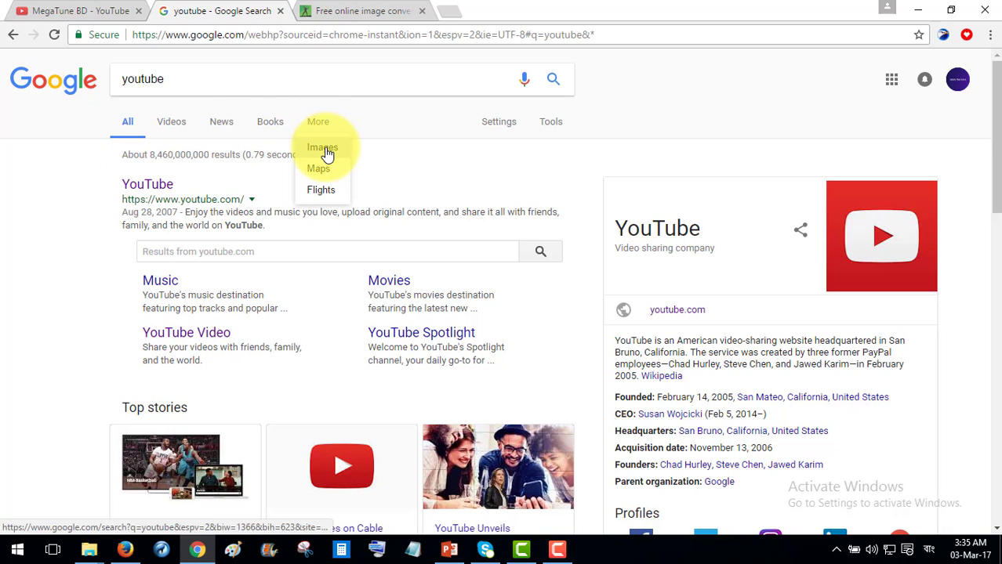
pyautogui.click(325, 149)
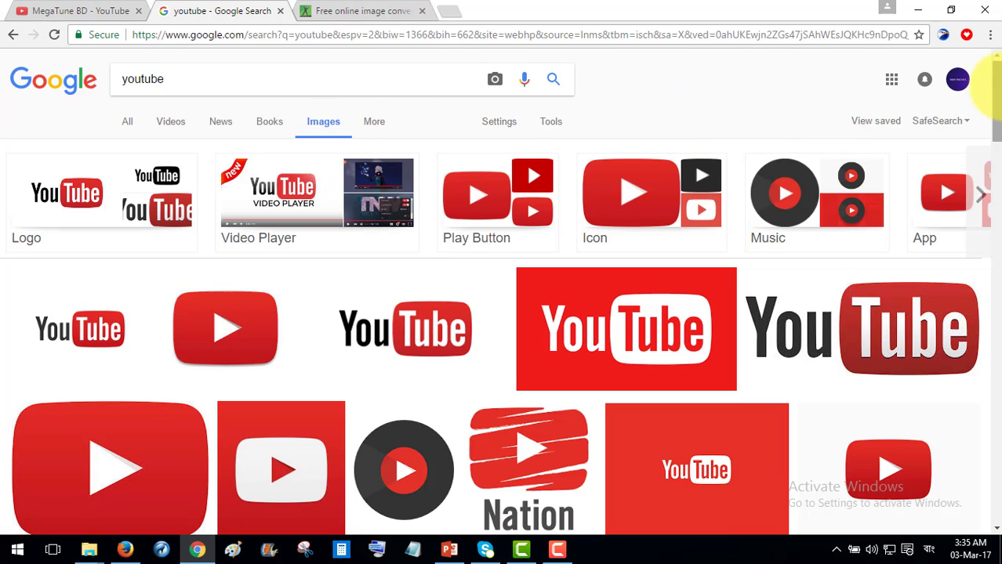
# Find the red 3D square YouTube icon among the image results and open its preview.
pyautogui.moveTo(992, 63); pyautogui.dragTo(994, 122)
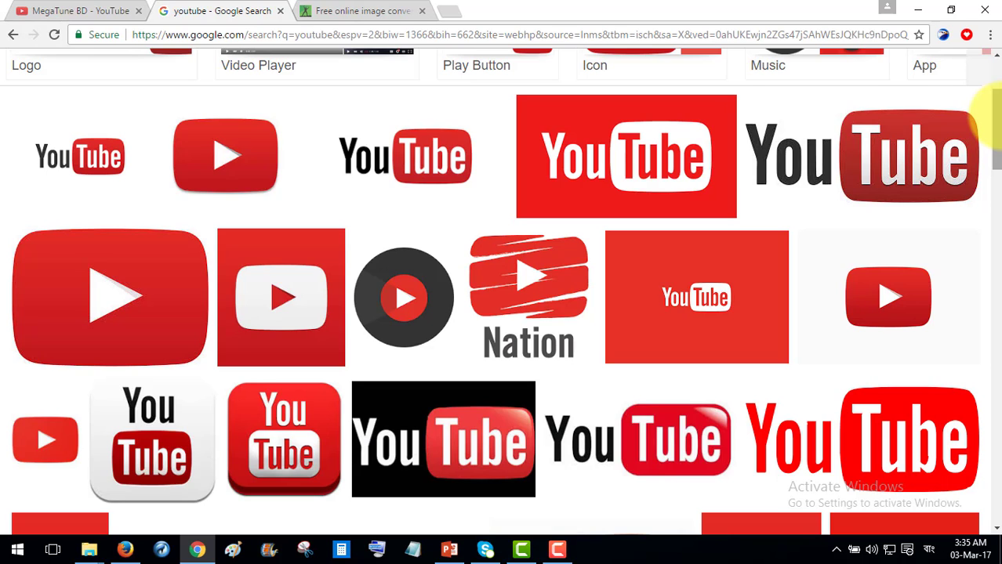
pyautogui.scroll(-1, 992, 123)
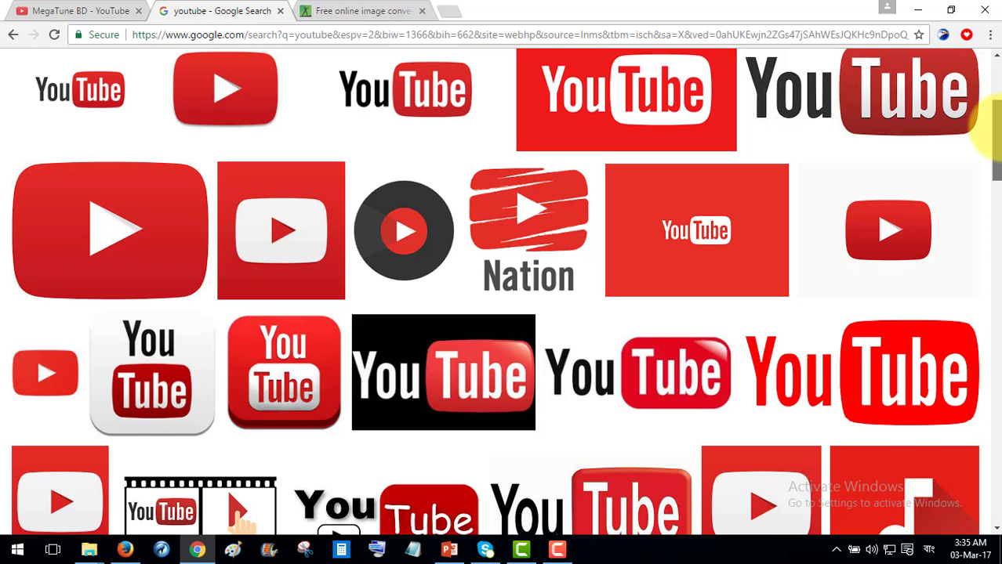
pyautogui.scroll(1, 989, 119)
pyautogui.scroll(-3, 987, 126)
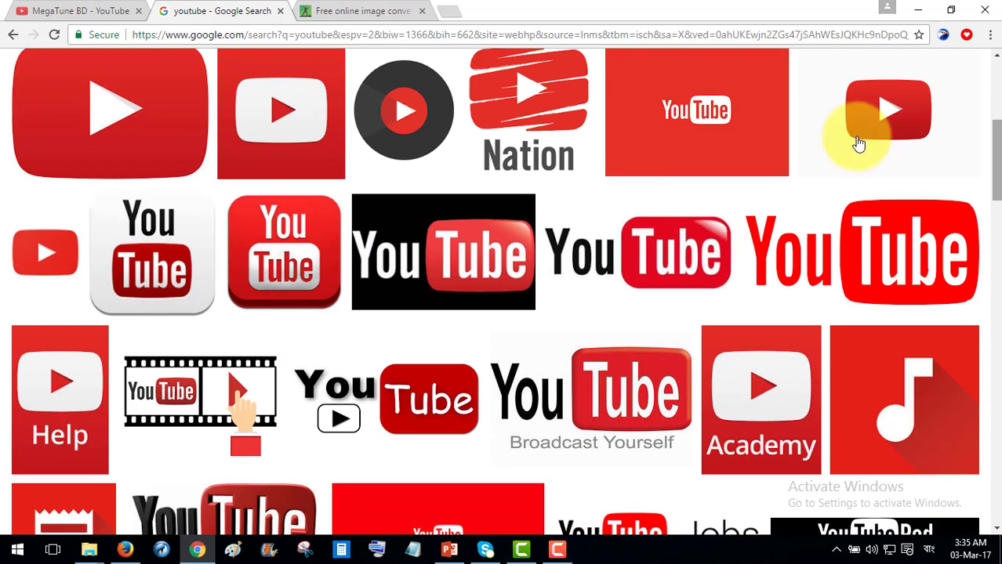
pyautogui.click(298, 247)
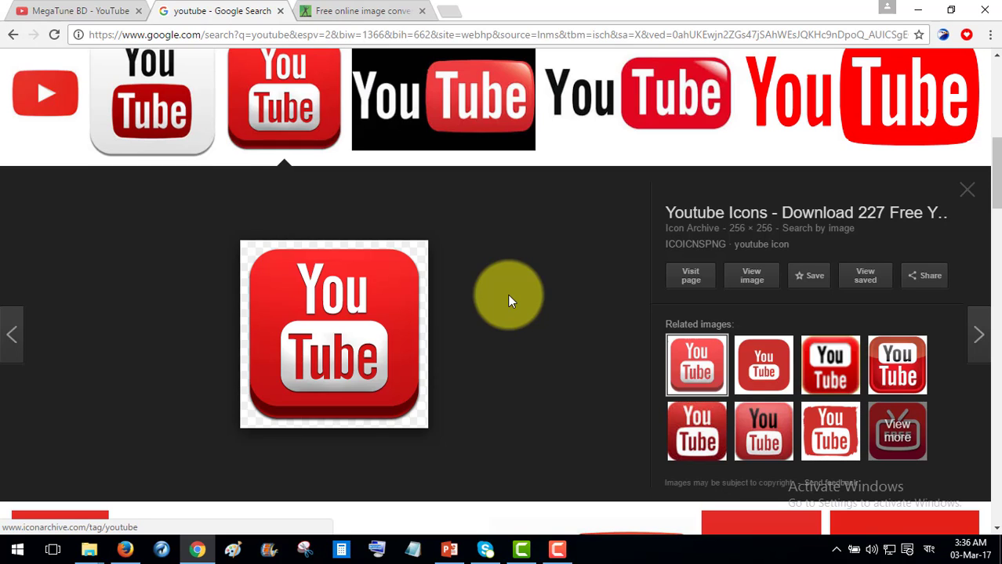
# Save the previewed YouTube icon image to the Desktop as an Icon file named yt.
pyautogui.rightClick(324, 337)
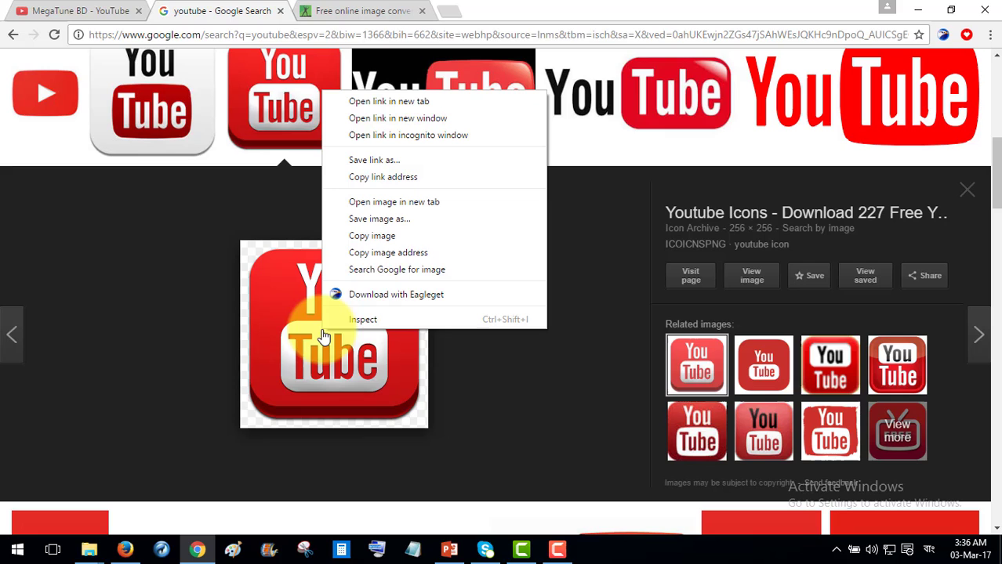
pyautogui.click(396, 221)
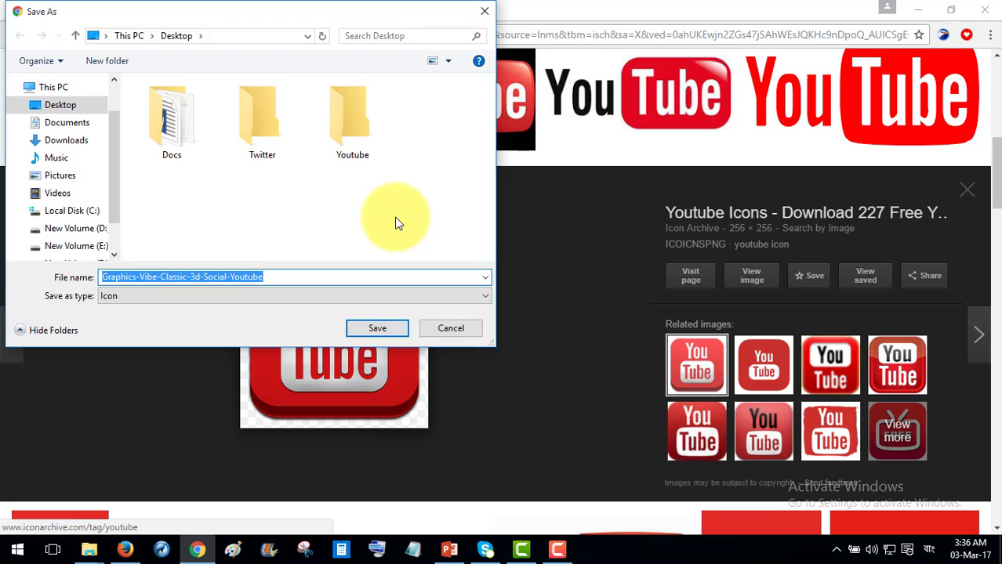
pyautogui.write('yt')
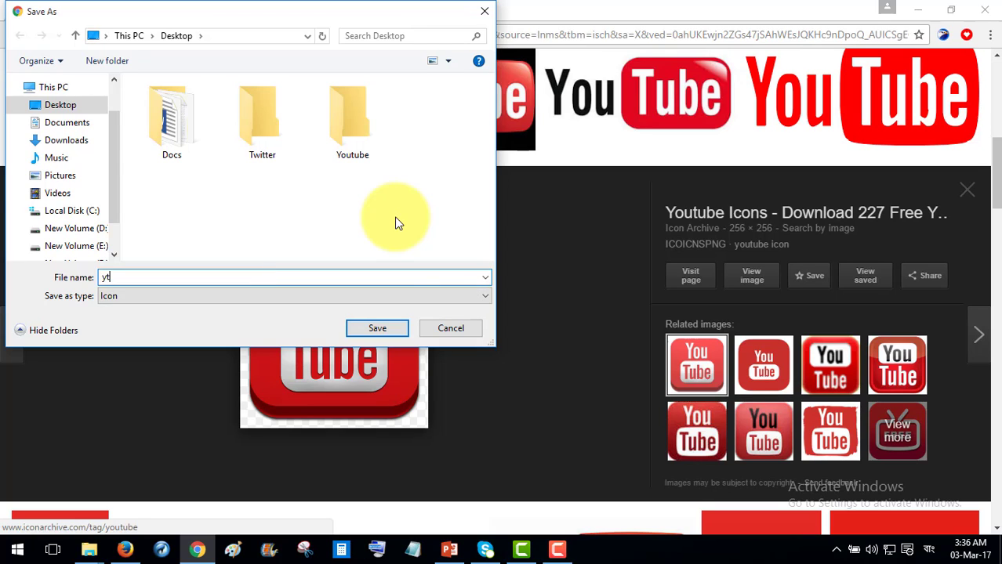
pyautogui.click(384, 332)
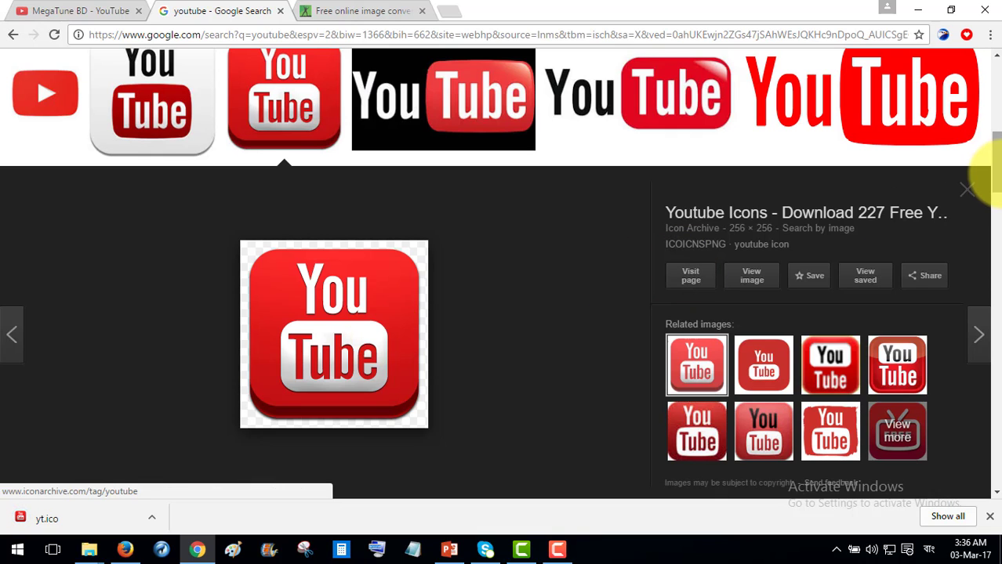
# Replace the image search term with twitter and run the search.
pyautogui.moveTo(994, 168); pyautogui.dragTo(992, 78)
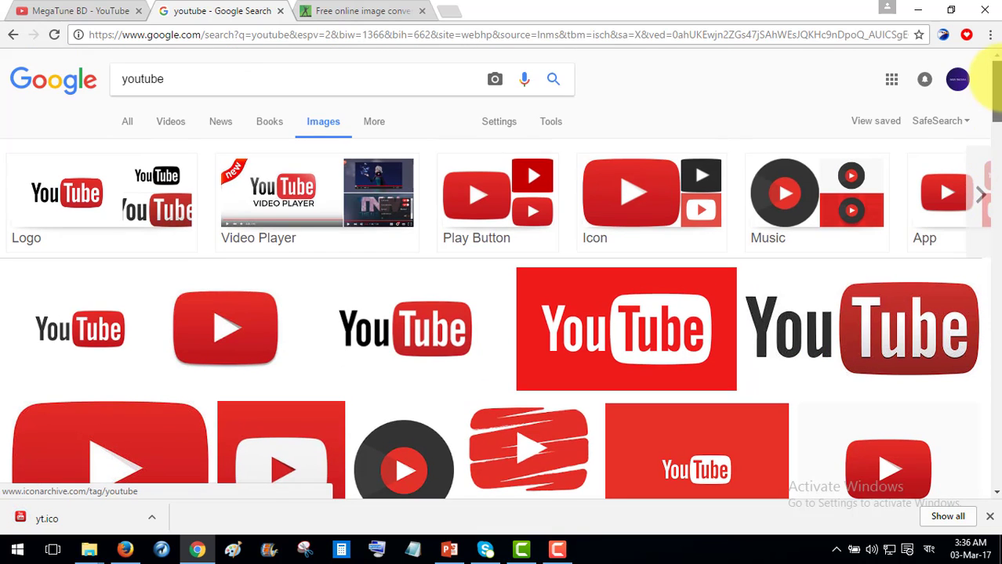
pyautogui.moveTo(187, 90); pyautogui.dragTo(116, 84)
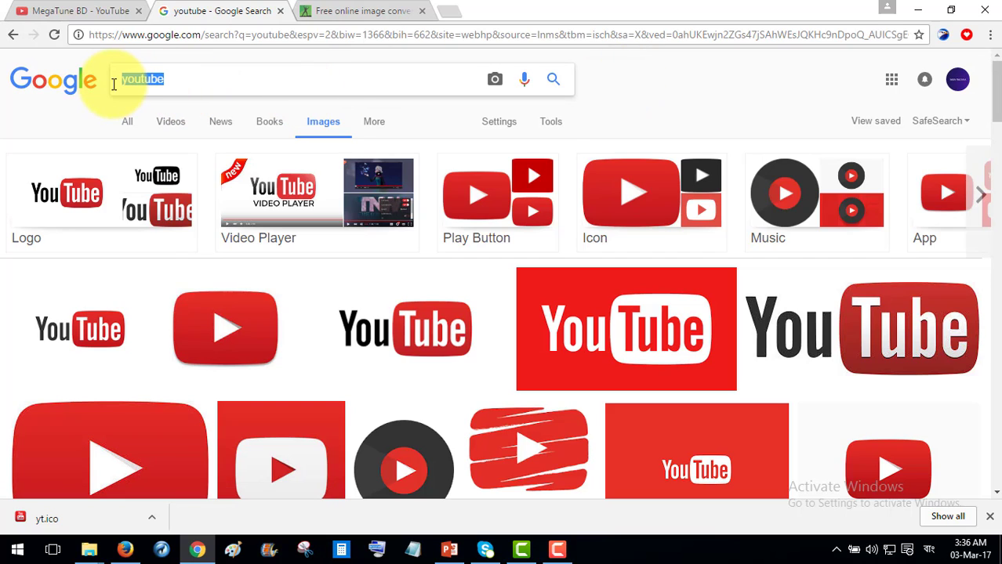
pyautogui.write('twitter')
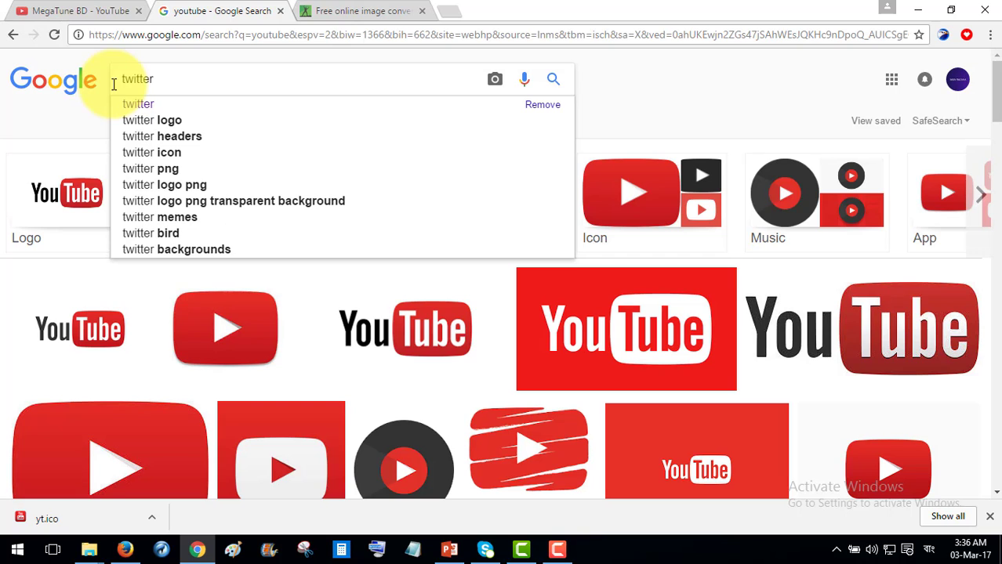
pyautogui.press('Return')
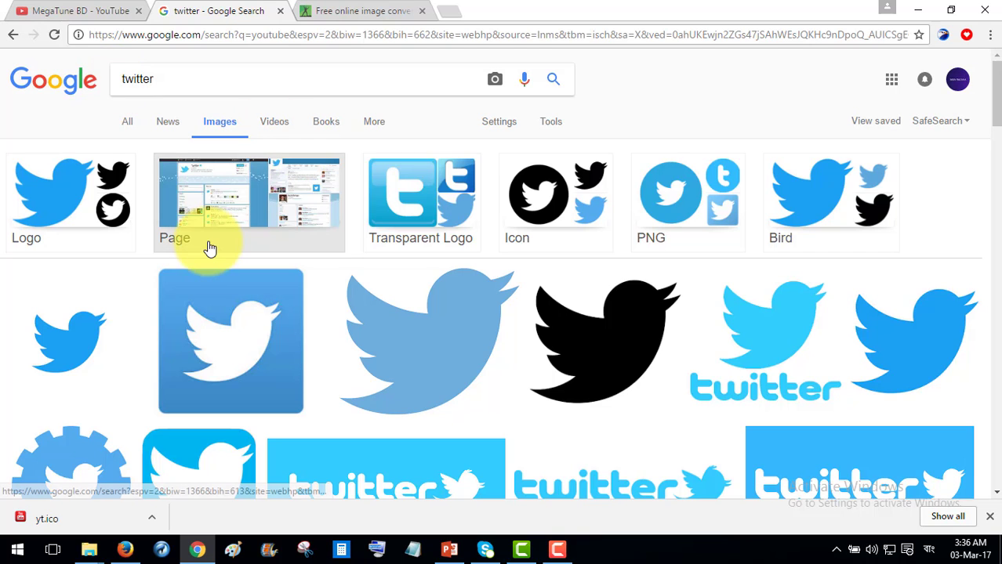
# Preview the white bird on blue square Twitter icon and save it to the Desktop as a PNG image named tw.
pyautogui.scroll(-1, 991, 90)
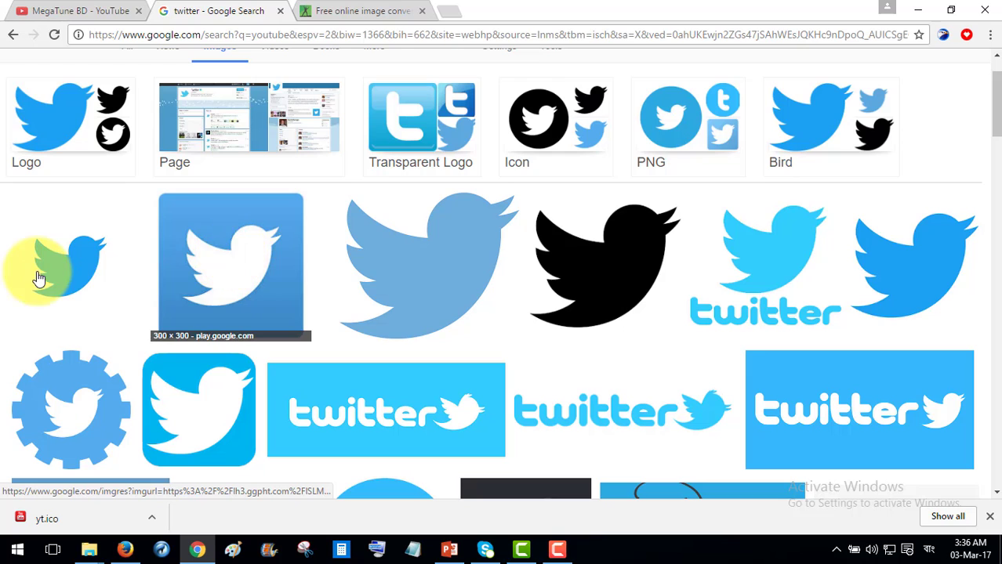
pyautogui.click(197, 252)
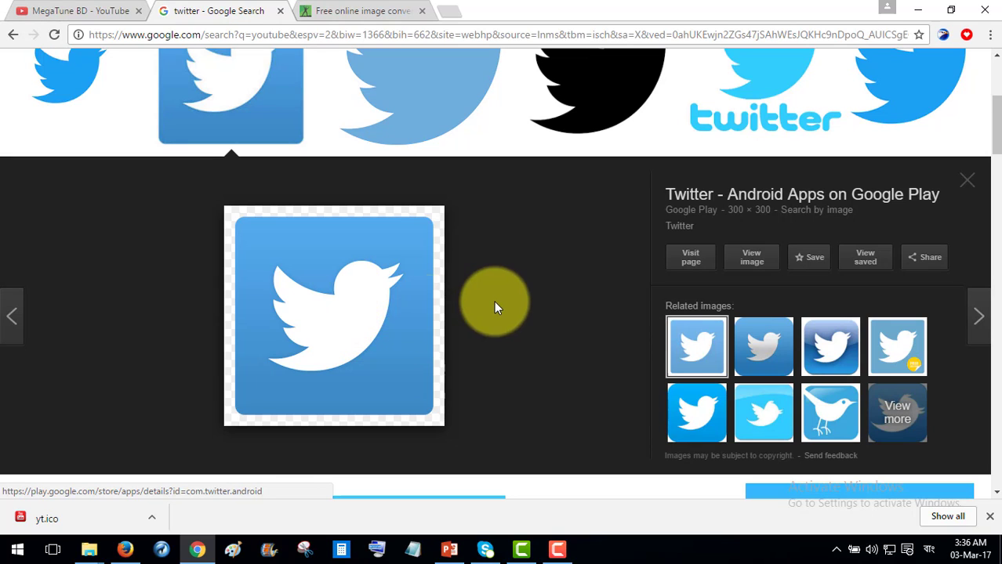
pyautogui.rightClick(337, 330)
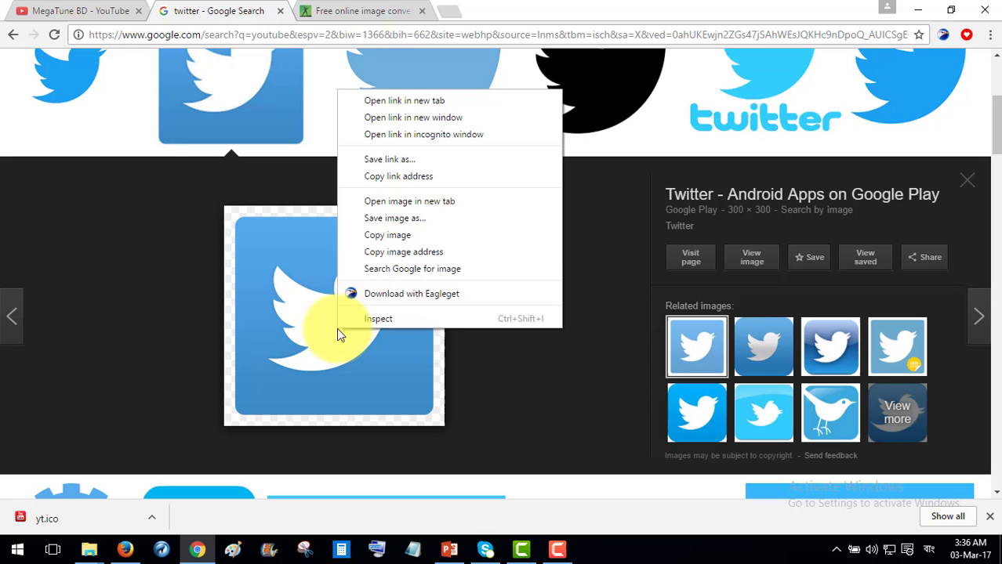
pyautogui.click(392, 218)
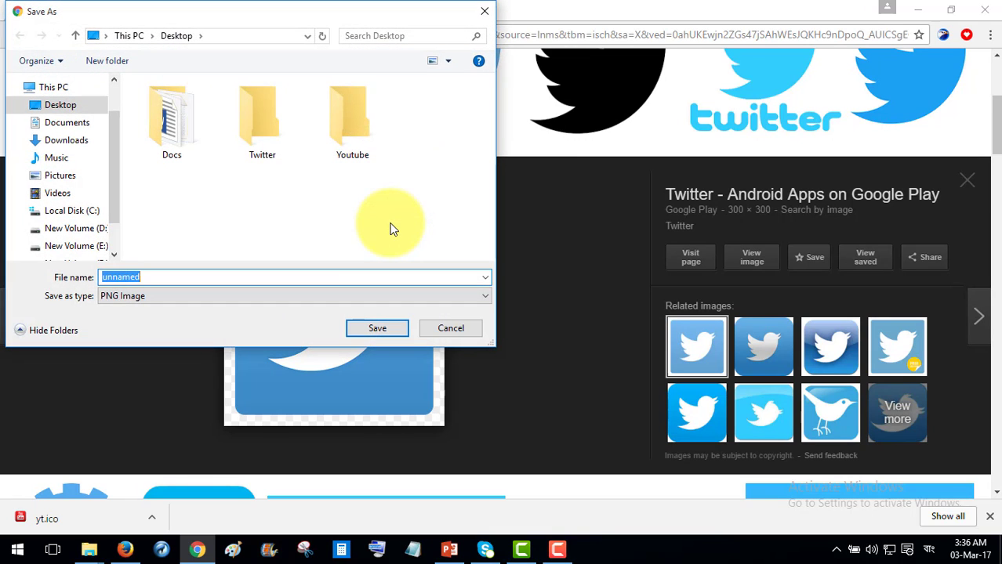
pyautogui.write('t')
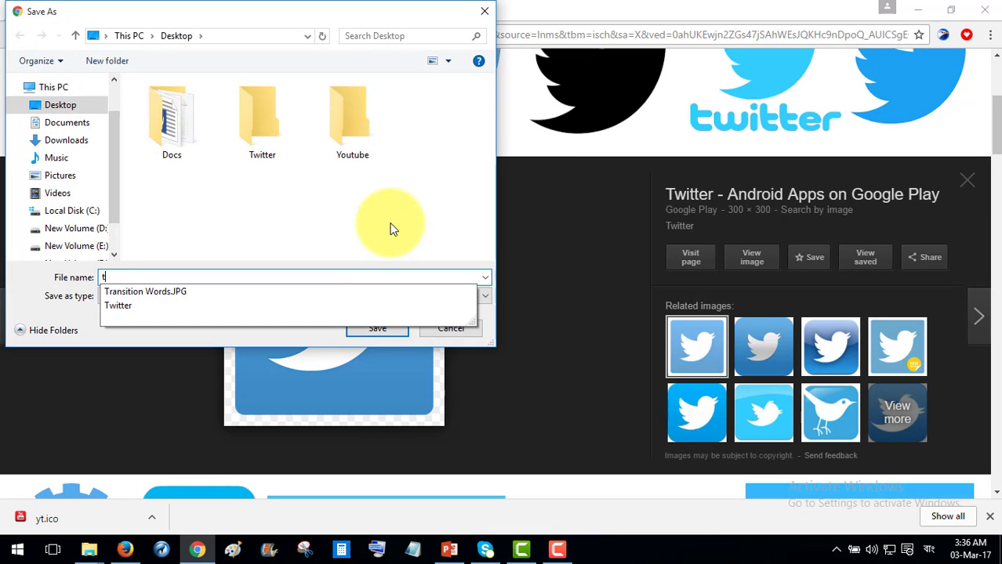
pyautogui.write('w')
pyautogui.press('Return')
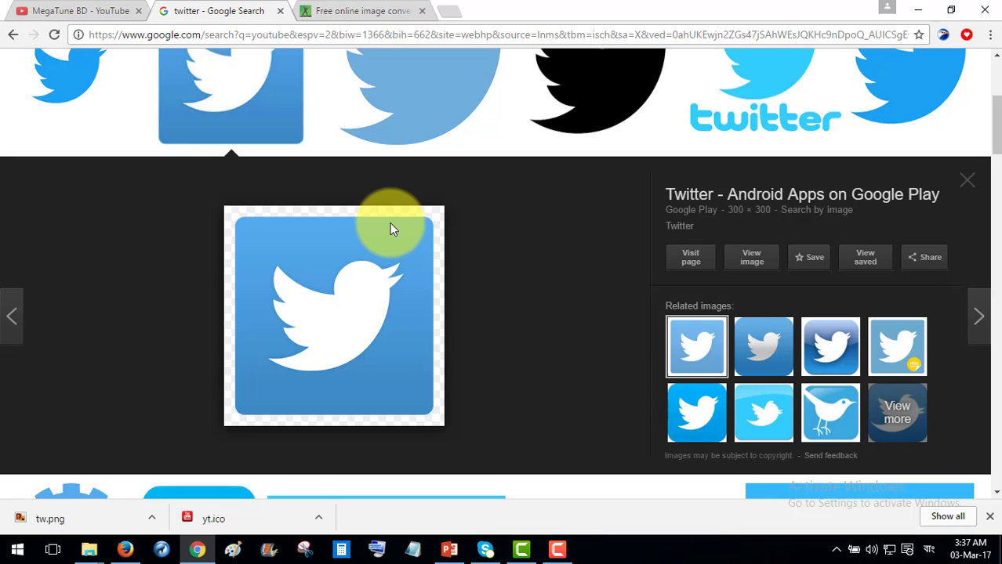
pyautogui.click(990, 517)
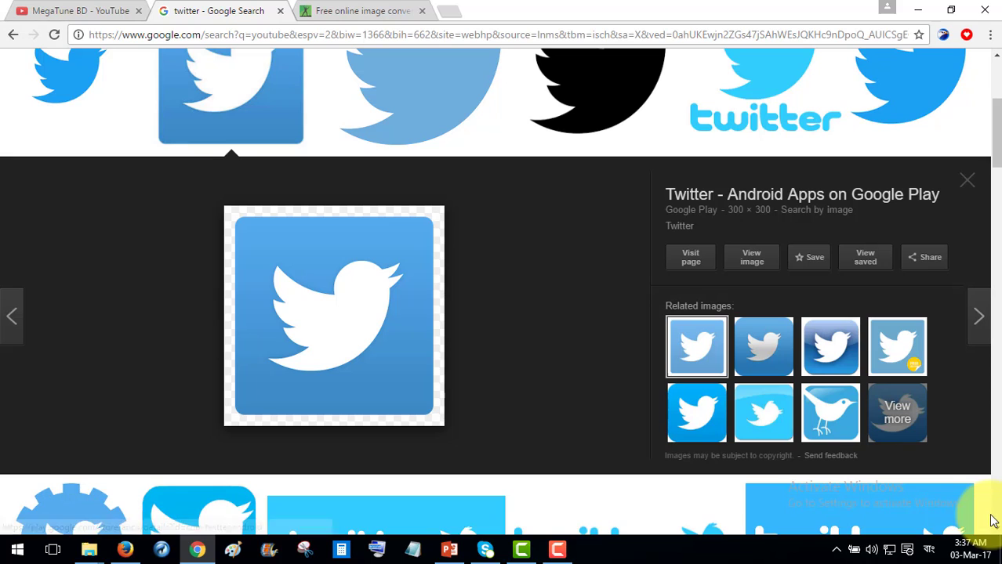
# Go to the desktop, refresh it and check the saved yt and tw image files.
pyautogui.click(352, 9)
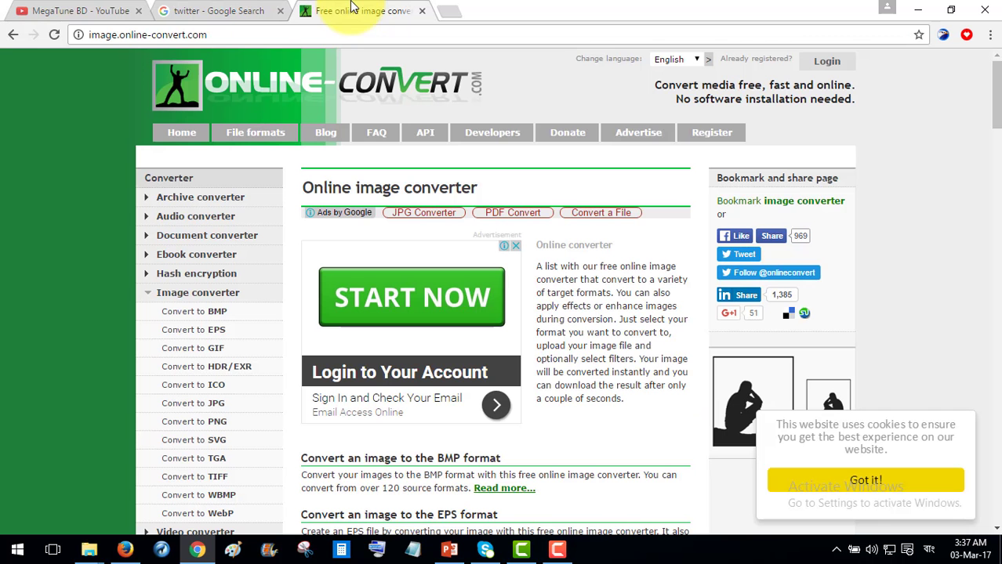
pyautogui.click(922, 8)
pyautogui.rightClick(606, 208)
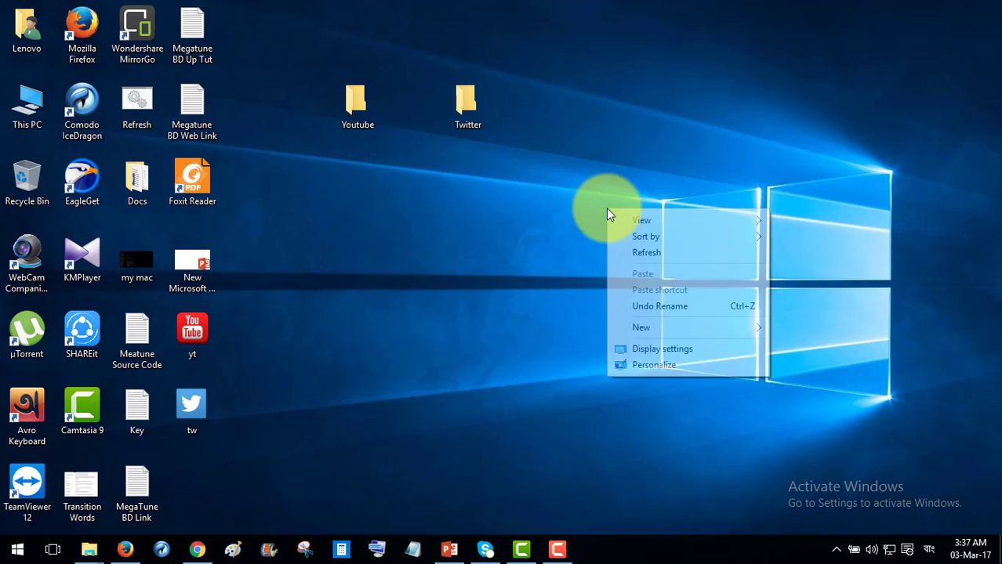
pyautogui.click(651, 252)
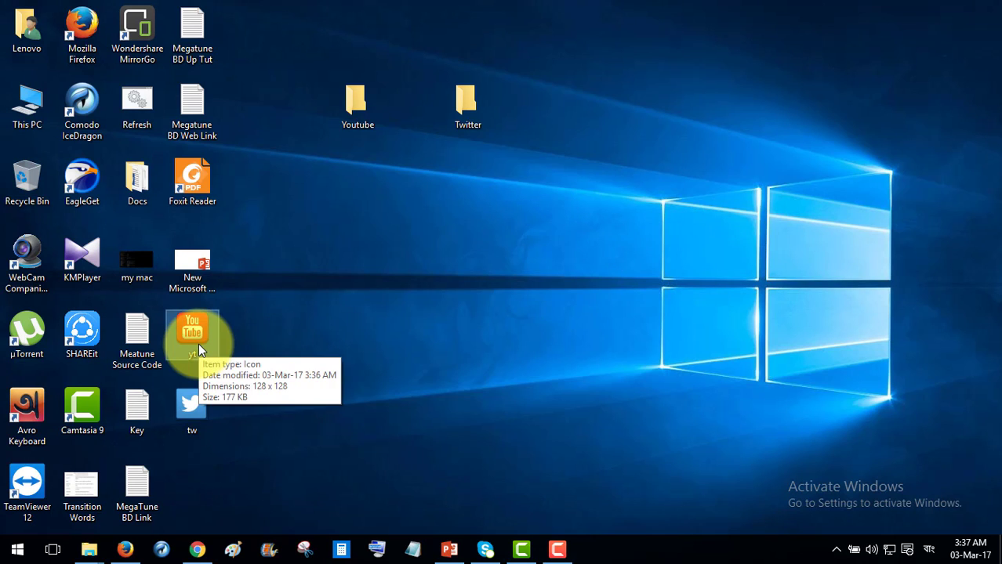
pyautogui.click(193, 405)
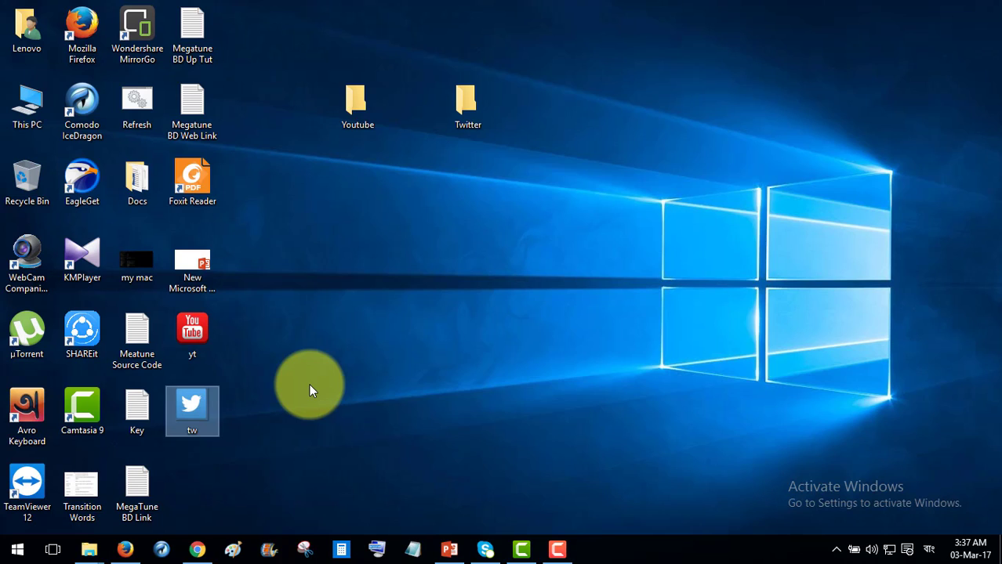
pyautogui.click(186, 331)
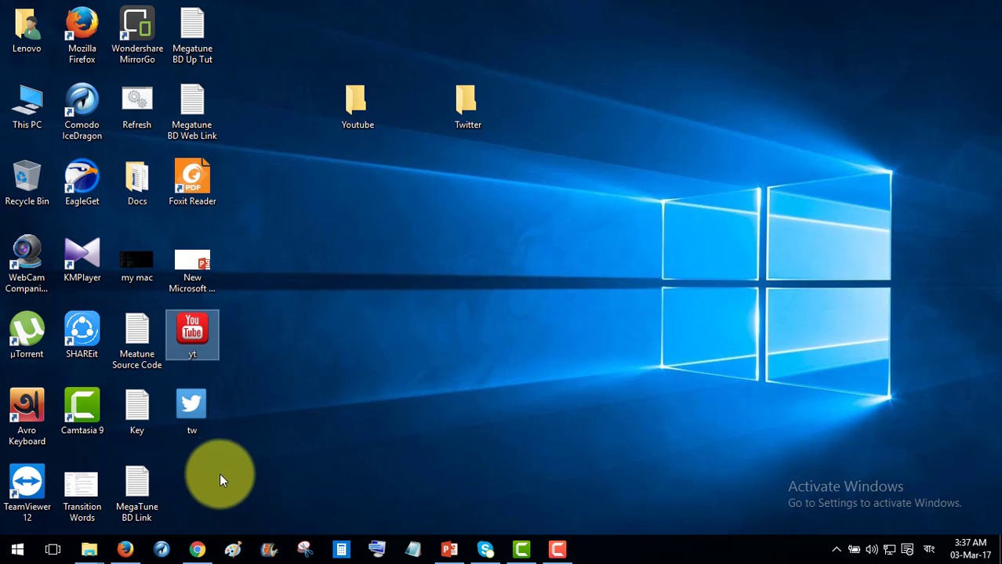
# Switch back to Chrome's online image converter page and open its ICO conversion page.
pyautogui.click(197, 550)
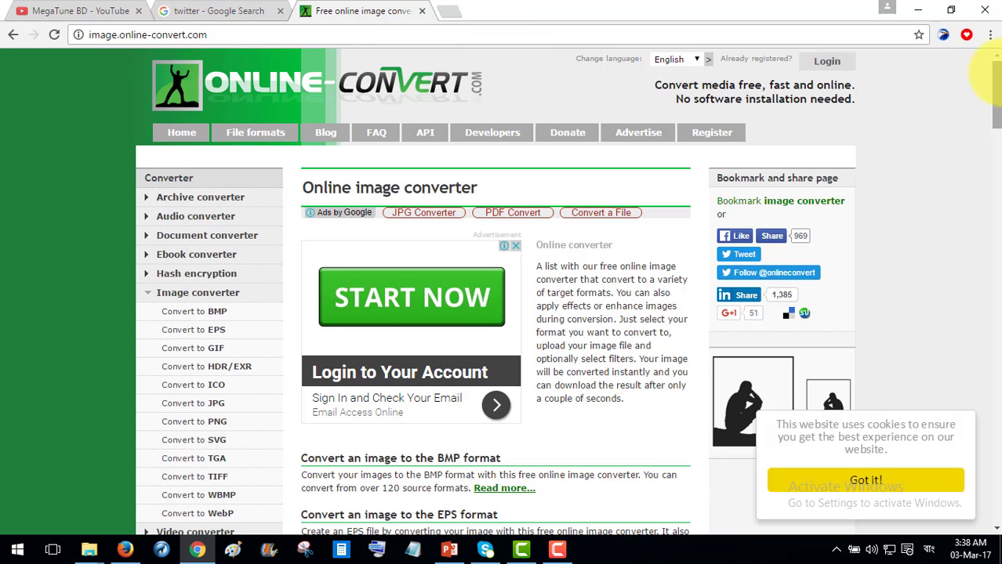
pyautogui.moveTo(994, 81)
pyautogui.mouseDown()
pyautogui.moveTo(994, 109)
pyautogui.moveTo(989, 71)
pyautogui.mouseUp()
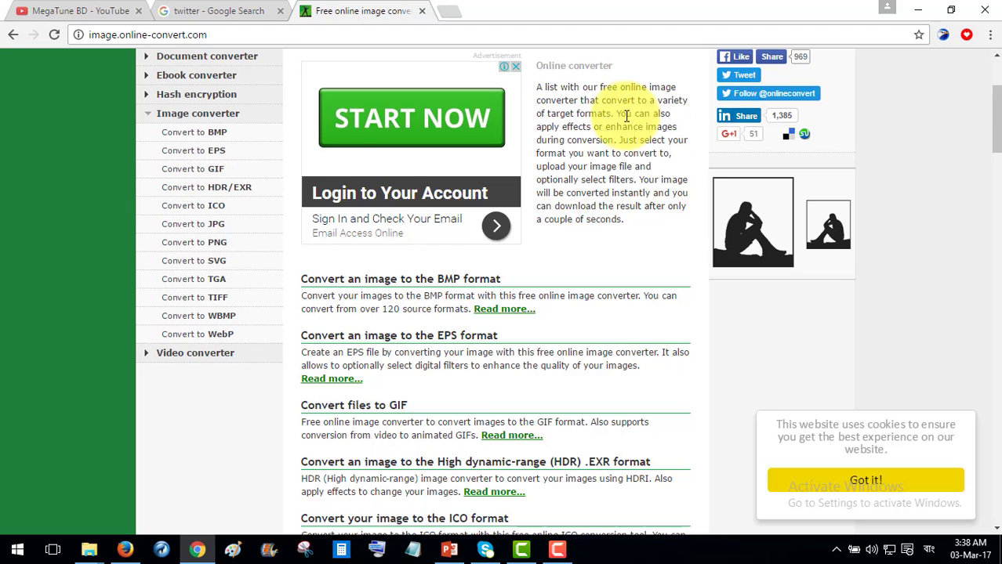
pyautogui.click(196, 207)
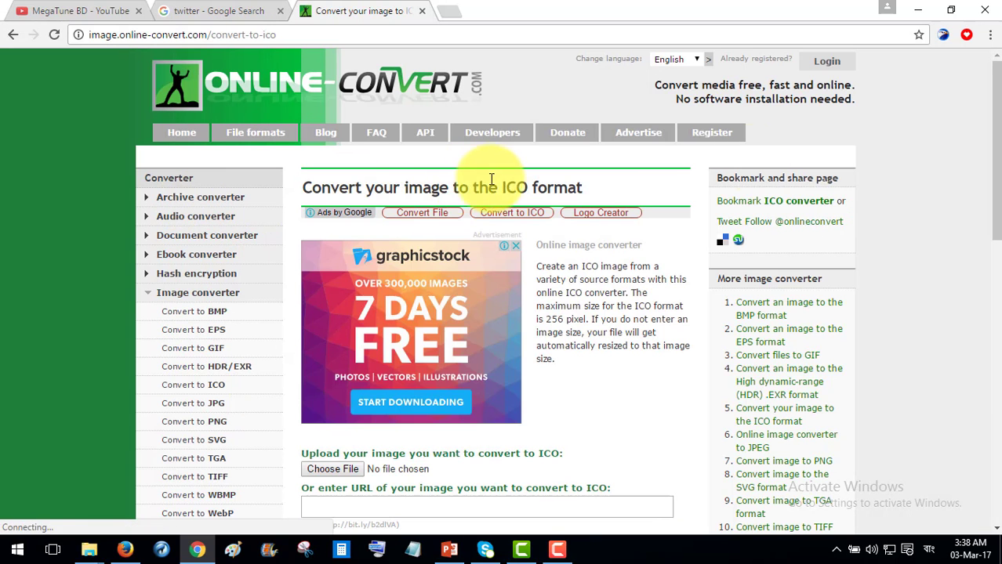
# Upload yt.ico from the Desktop and convert it to the ICO format, keeping the optional settings empty.
pyautogui.moveTo(994, 87); pyautogui.dragTo(989, 177)
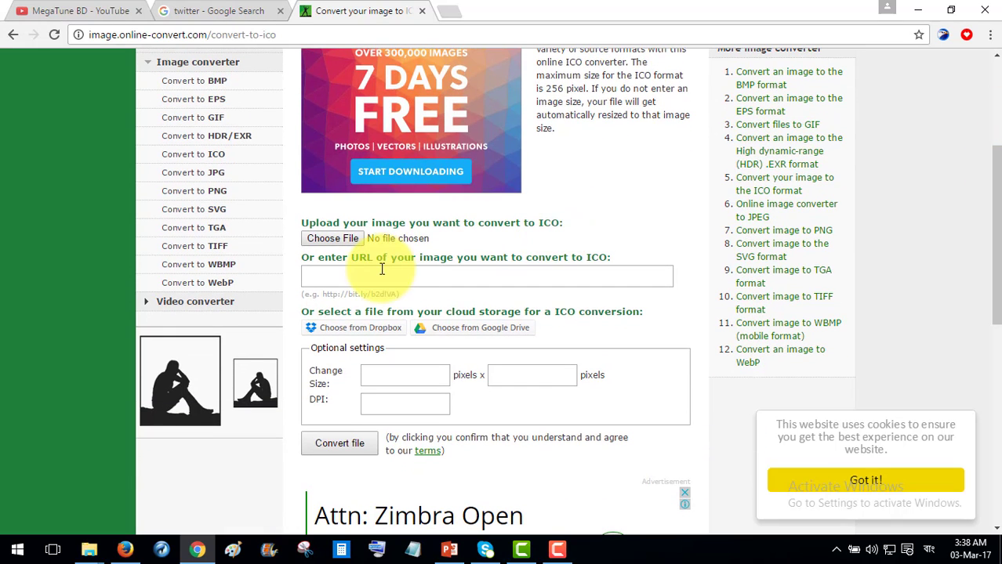
pyautogui.click(339, 238)
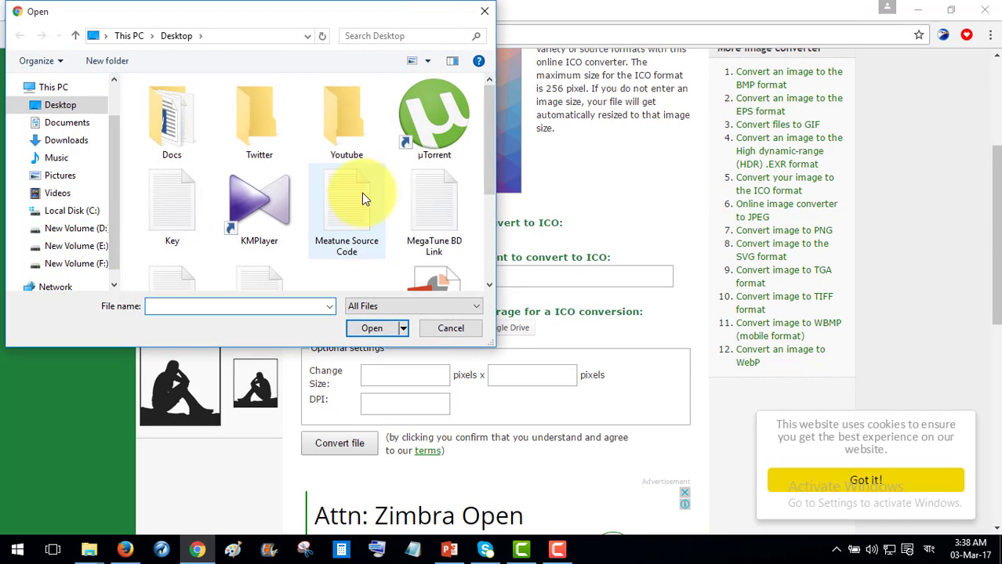
pyautogui.moveTo(491, 139); pyautogui.dragTo(490, 250)
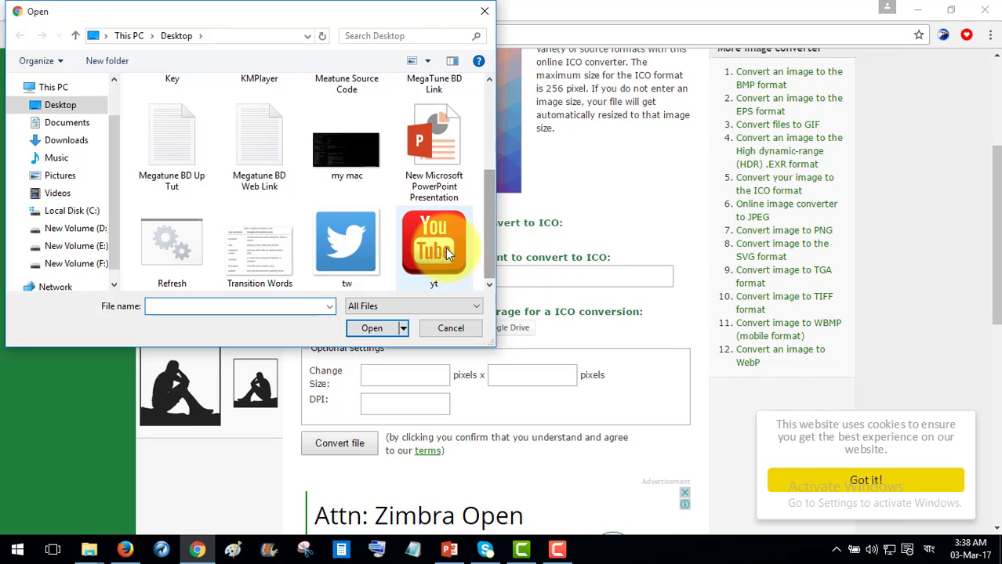
pyautogui.doubleClick(448, 253)
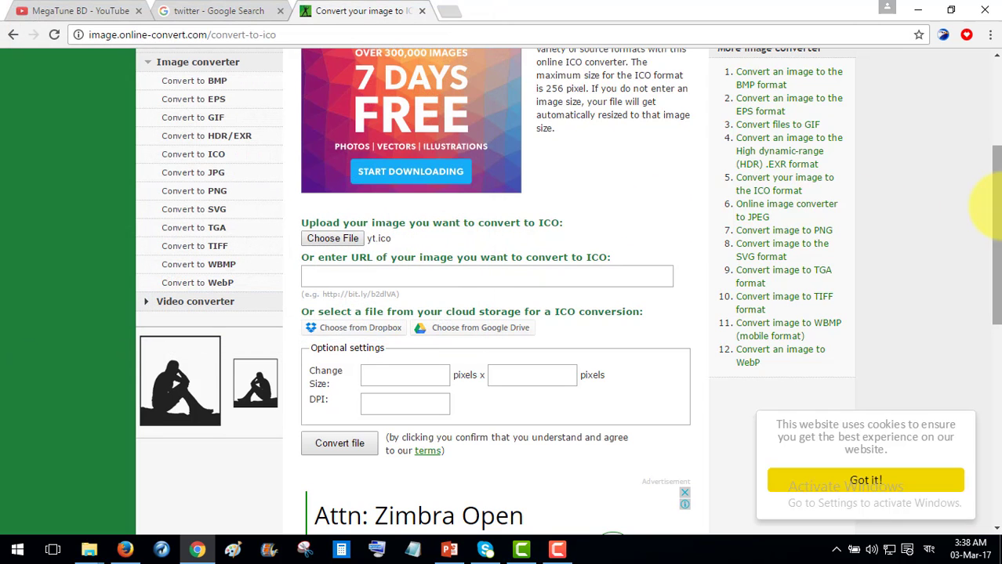
pyautogui.moveTo(996, 235); pyautogui.dragTo(995, 284)
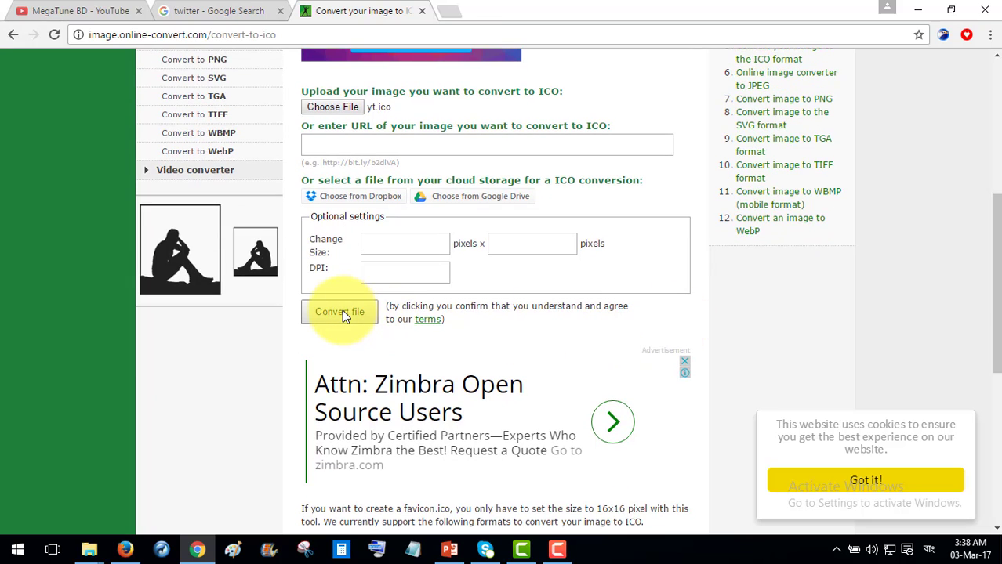
pyautogui.click(341, 311)
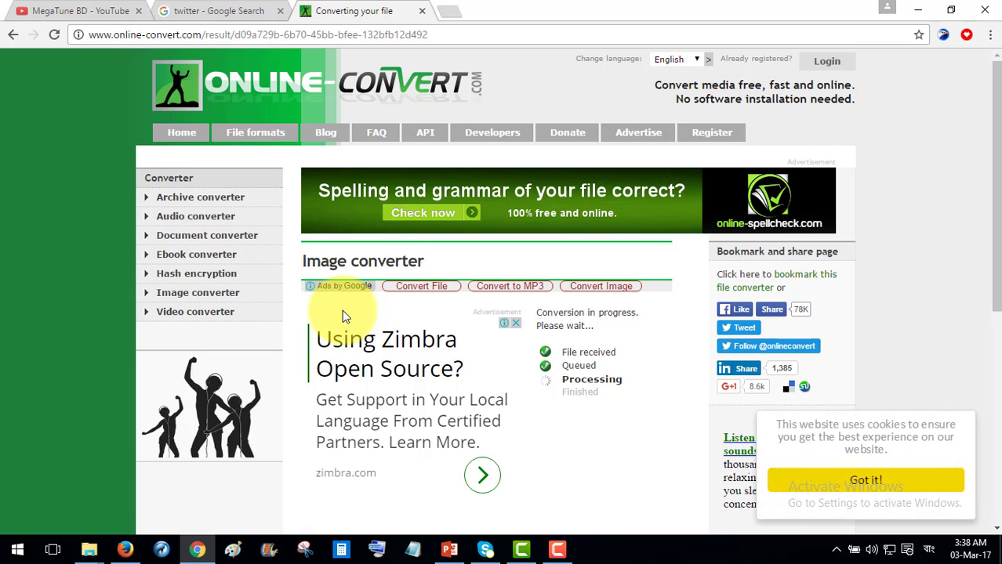
pyautogui.scroll(-3, 992, 267)
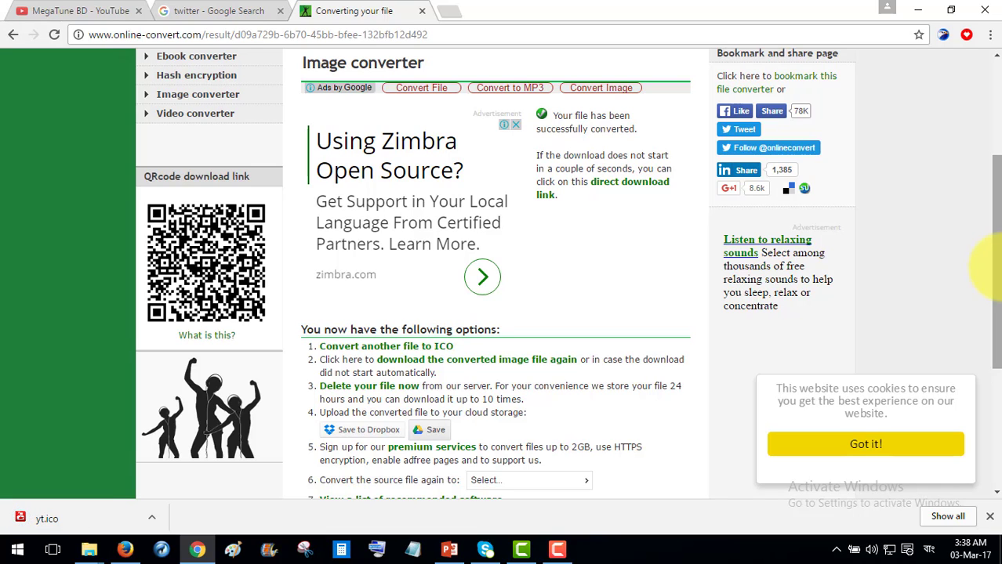
pyautogui.scroll(1, 992, 270)
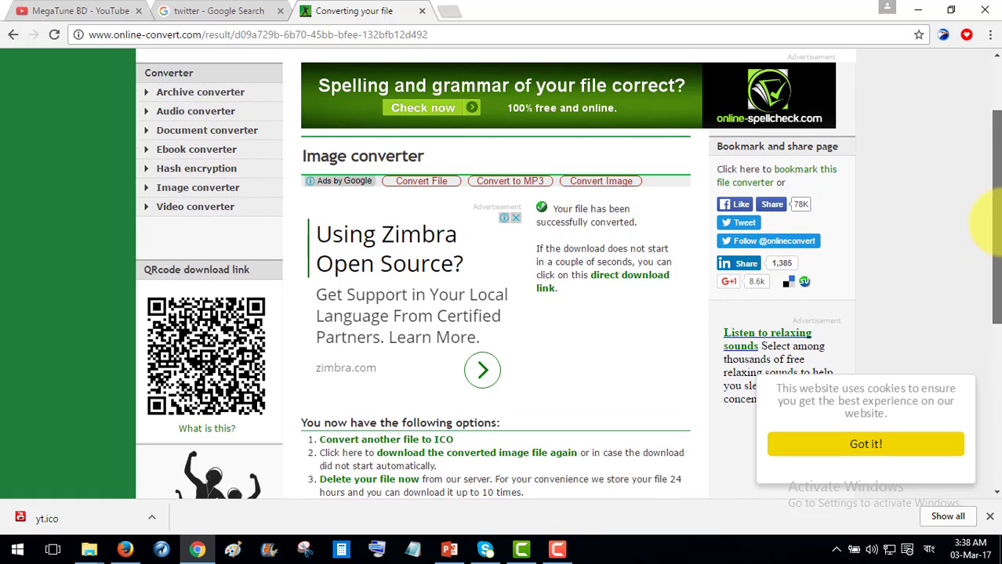
pyautogui.scroll(-1, 991, 270)
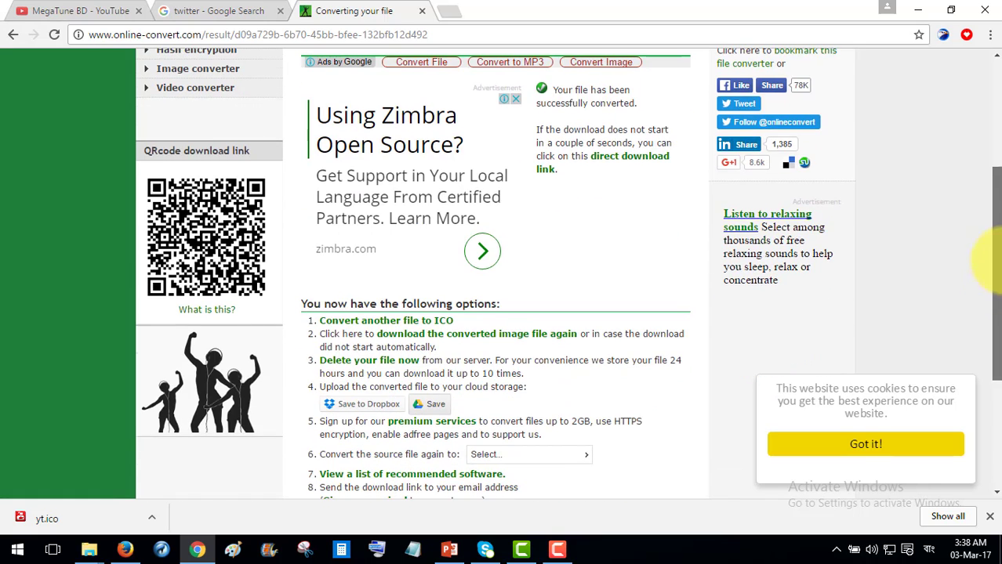
pyautogui.scroll(2, 988, 228)
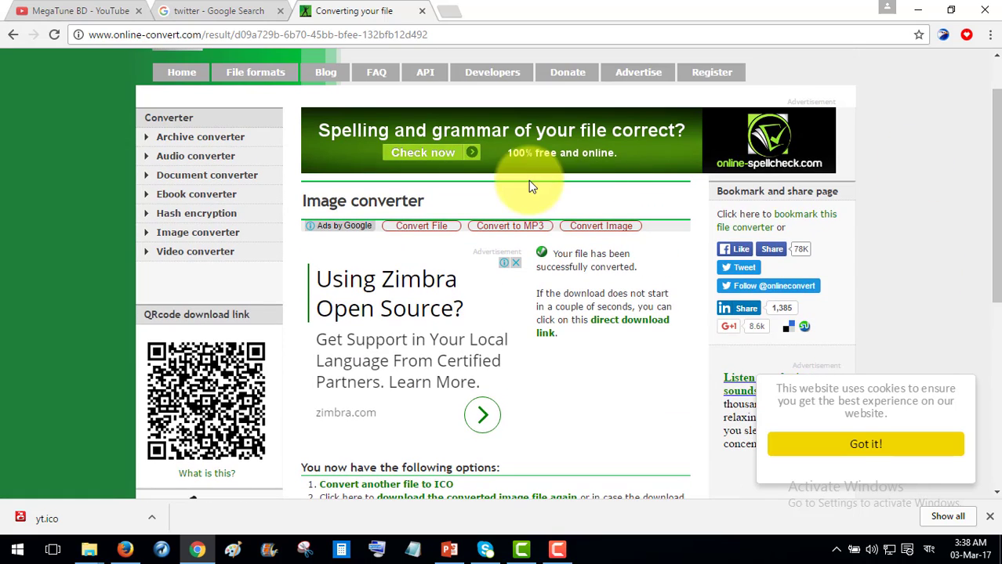
# Return from the conversion result to the image converter and open the ICO conversion page again.
pyautogui.click(172, 229)
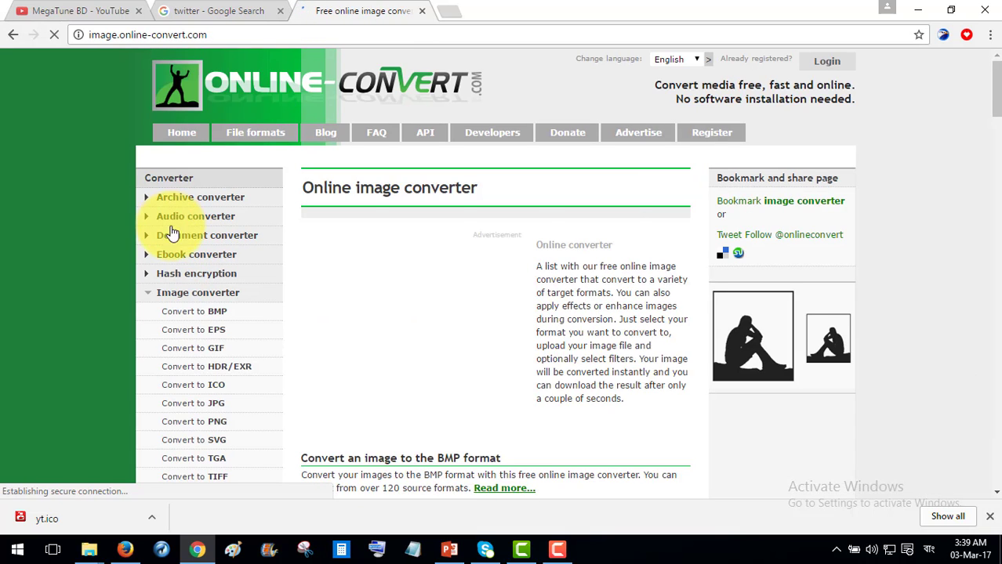
pyautogui.click(210, 421)
pyautogui.click(199, 385)
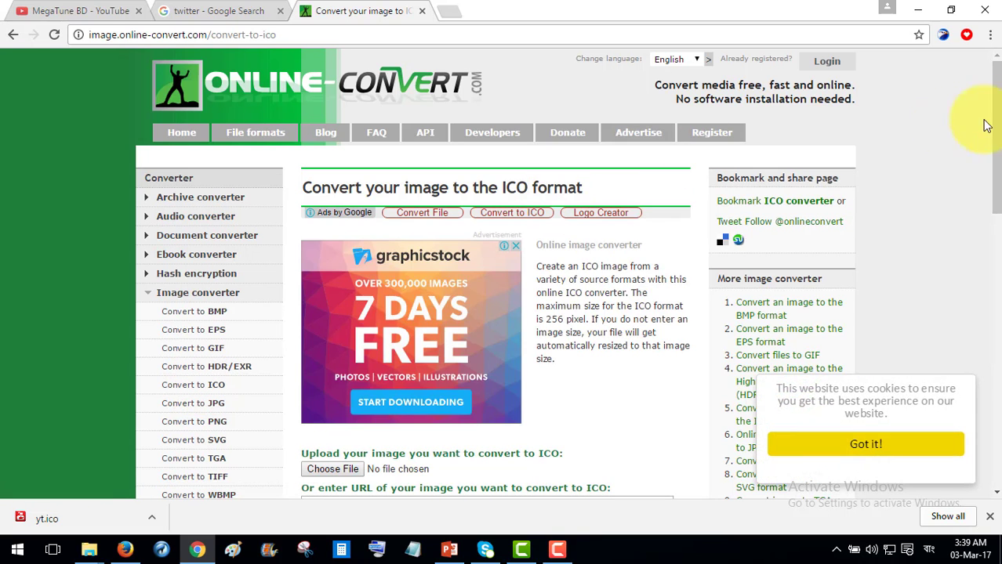
# Upload tw.png from the Desktop and convert it to the ICO format, keeping the optional settings empty.
pyautogui.moveTo(994, 110); pyautogui.dragTo(992, 183)
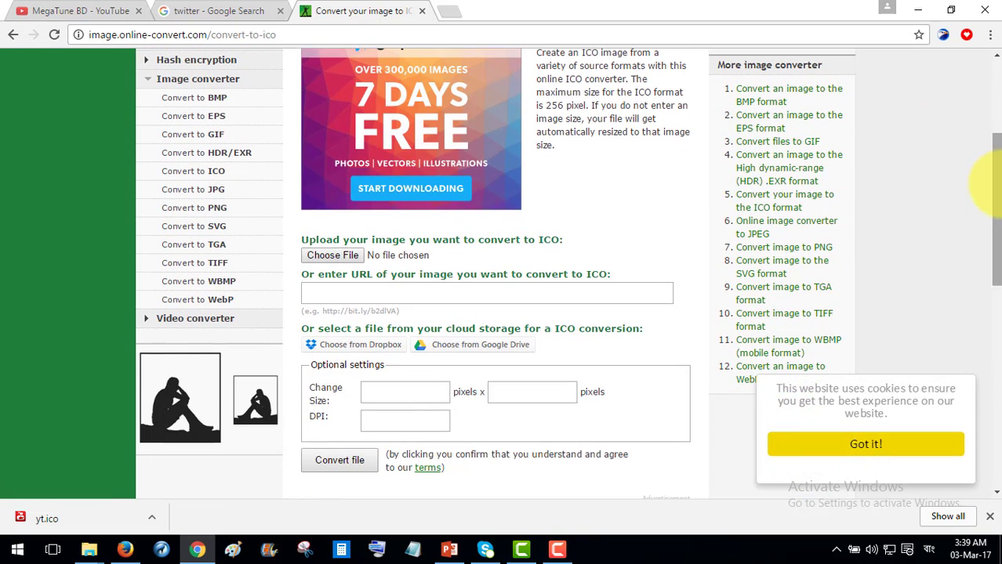
pyautogui.click(332, 256)
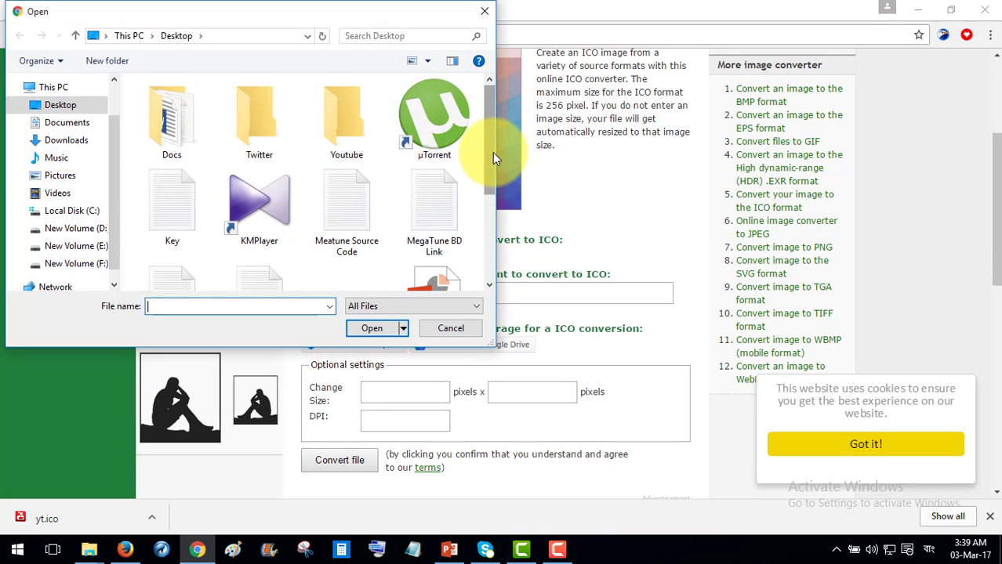
pyautogui.moveTo(492, 152); pyautogui.dragTo(491, 250)
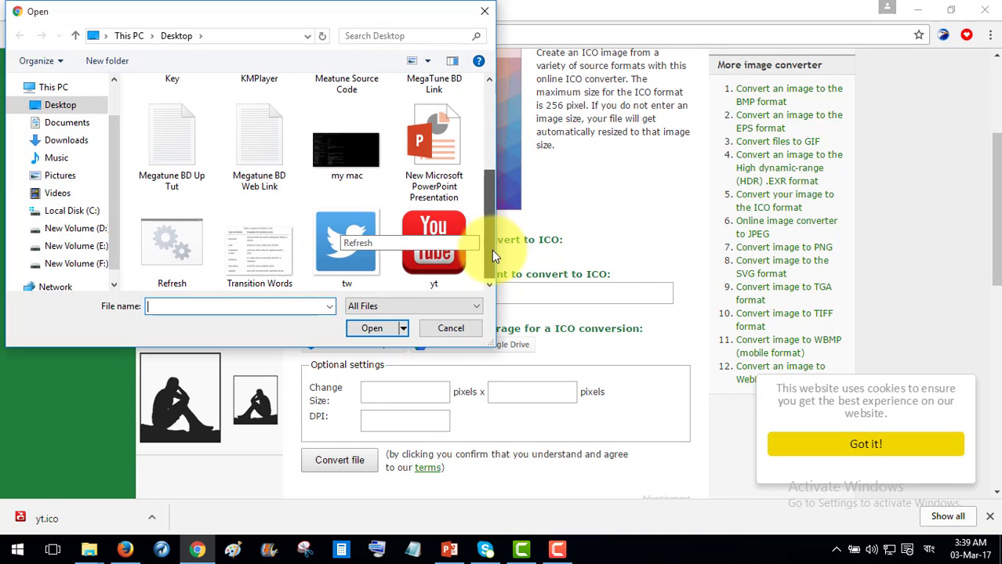
pyautogui.click(355, 246)
pyautogui.click(354, 245)
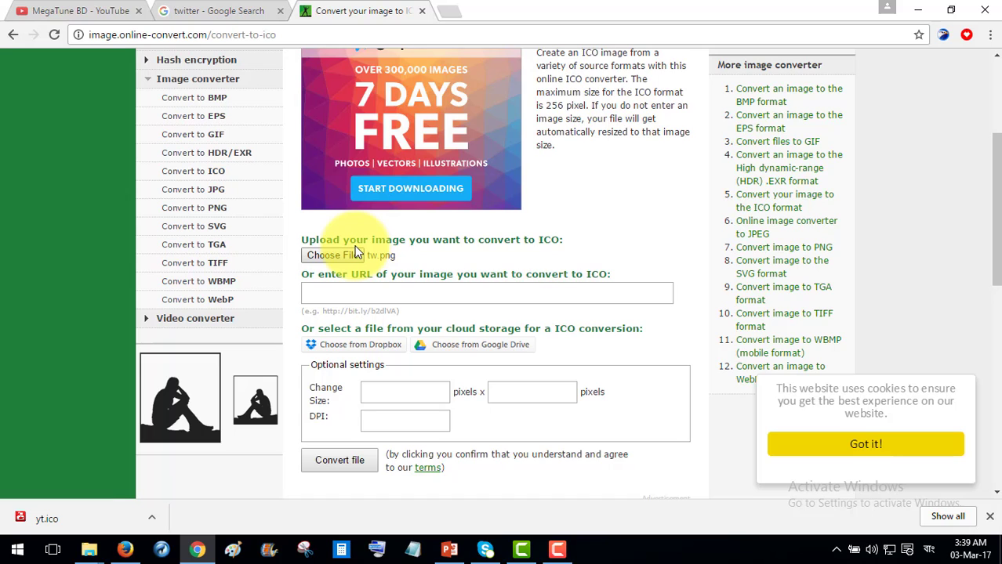
pyautogui.scroll(-2, 627, 259)
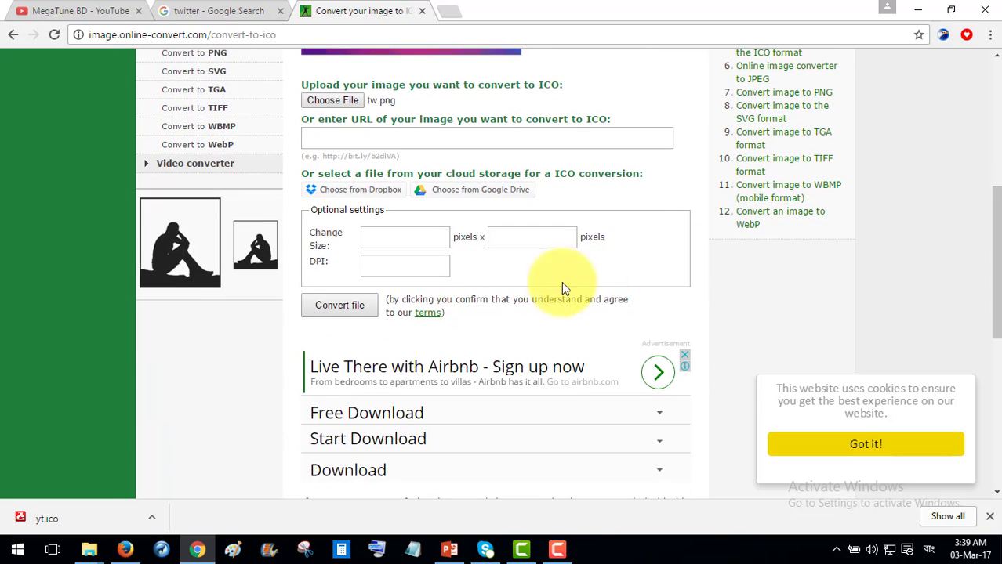
pyautogui.click(340, 308)
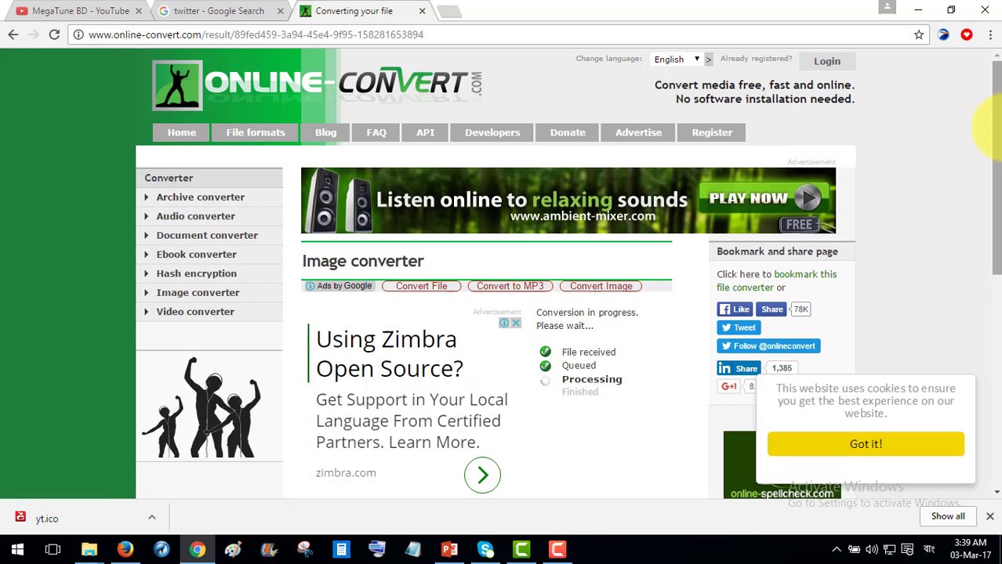
pyautogui.moveTo(996, 125); pyautogui.dragTo(994, 266)
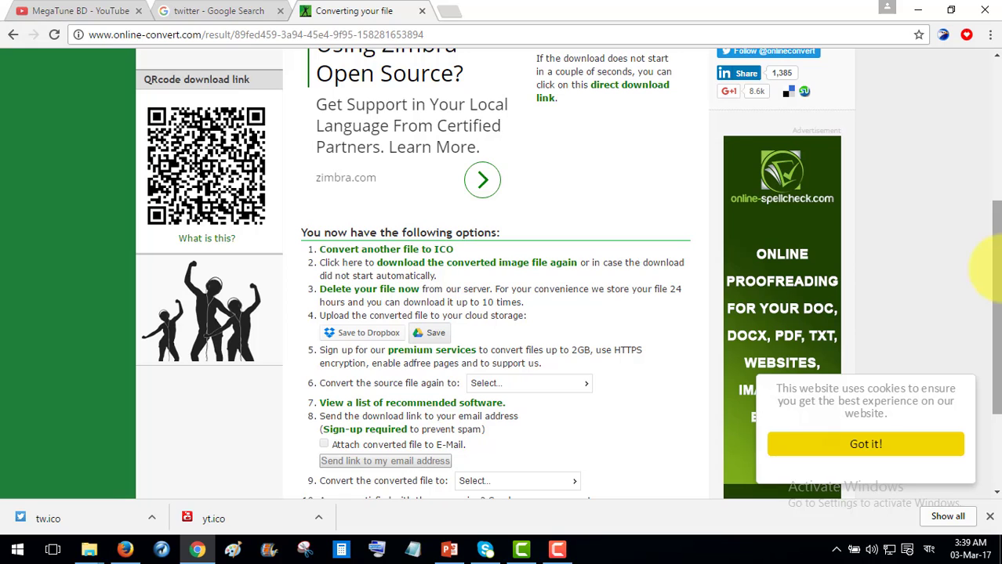
# Show the downloaded yt.ico in its folder, cut both the tw and yt icon files from Downloads, and return to the desktop.
pyautogui.rightClick(272, 518)
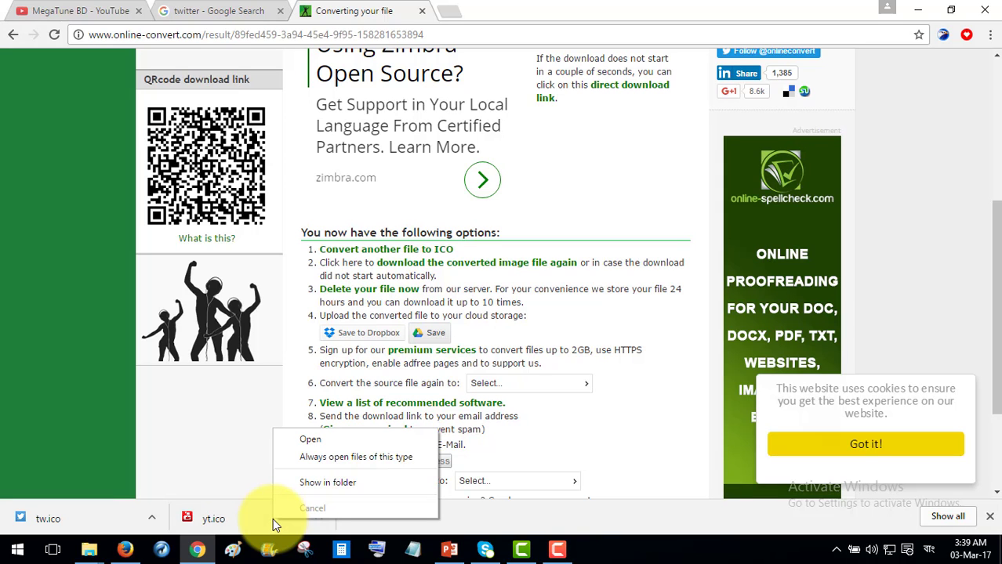
pyautogui.click(298, 483)
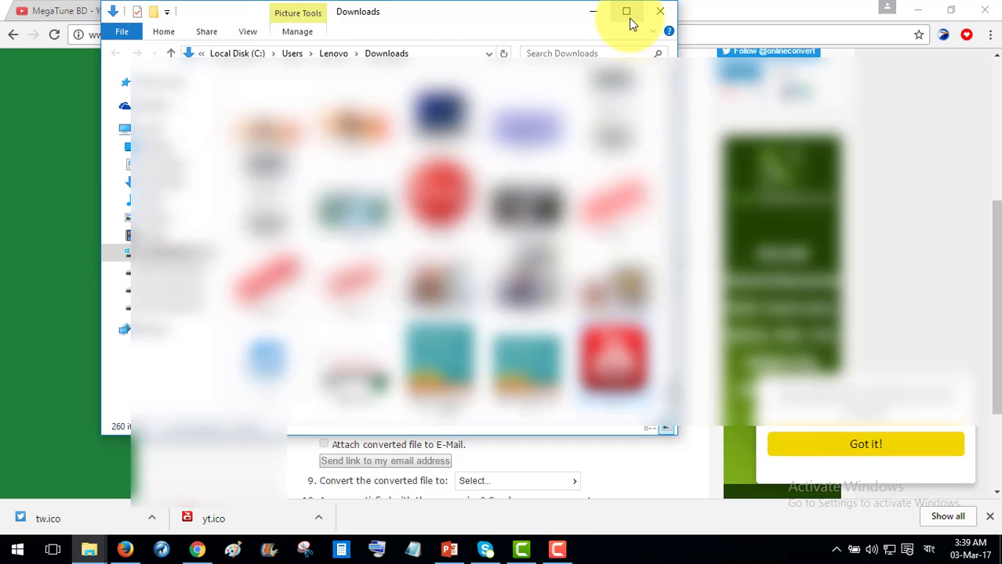
pyautogui.click(626, 13)
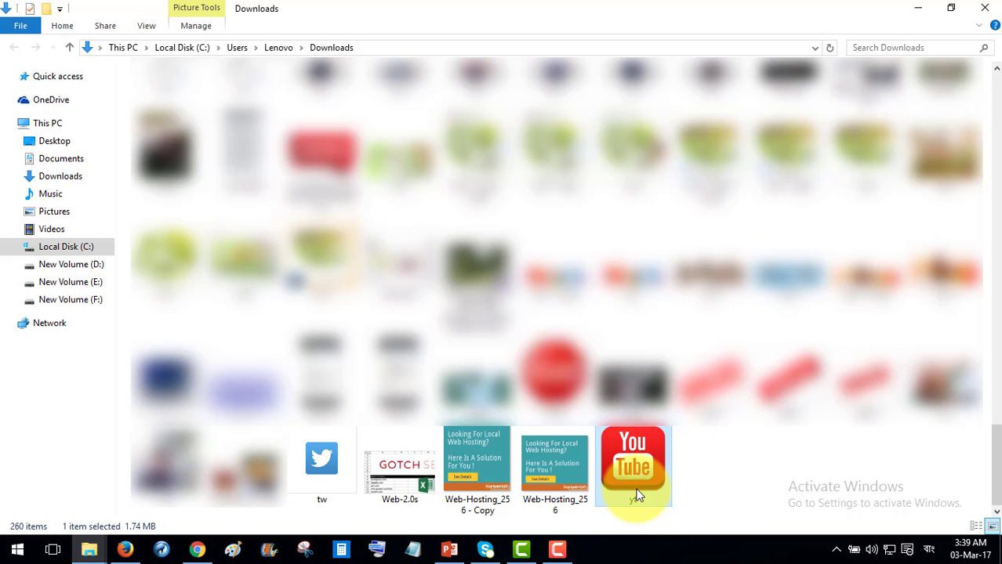
pyautogui.keyDown('ctrl'); pyautogui.click(336, 491); pyautogui.keyUp('ctrl')
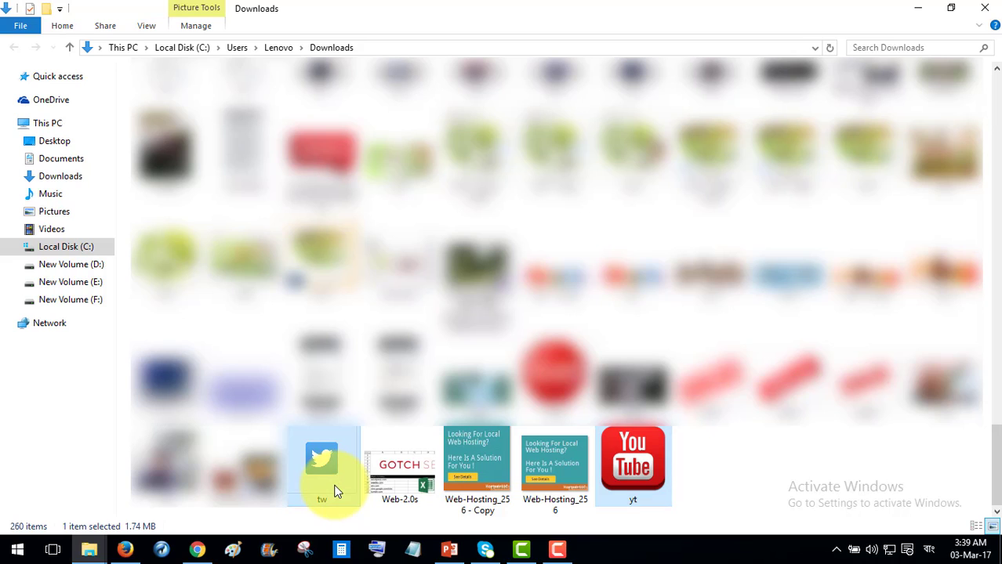
pyautogui.rightClick(336, 492)
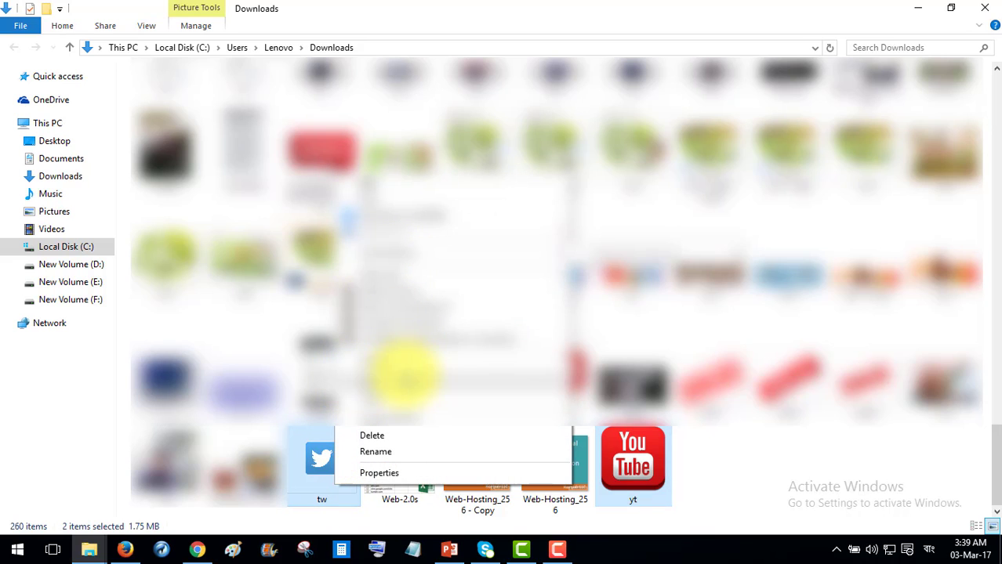
pyautogui.click(392, 356)
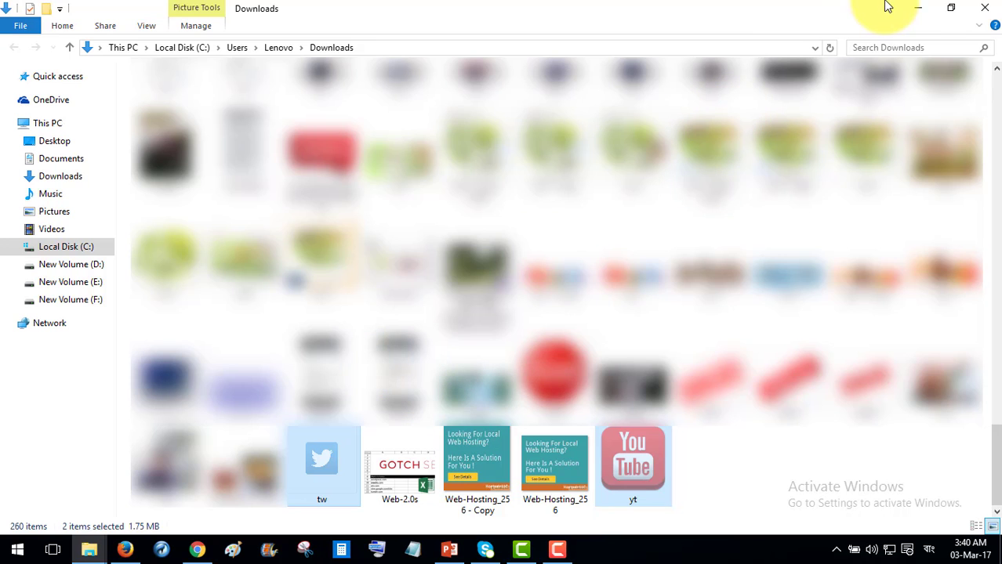
pyautogui.click(915, 8)
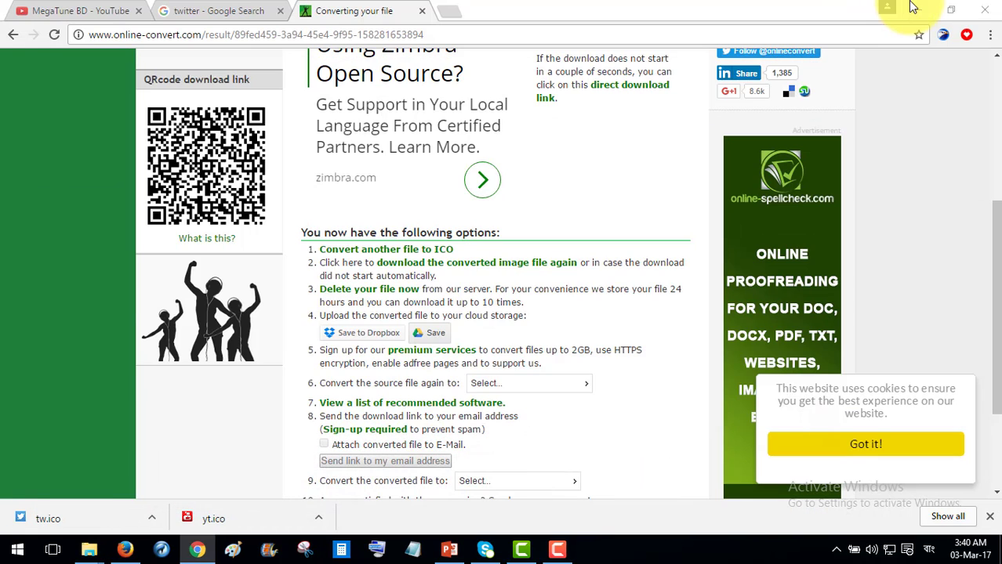
pyautogui.click(894, 6)
# Paste the two cut icon files onto the desktop, keeping both the Downloads and Desktop versions of yt.ico.
pyautogui.rightClick(321, 247)
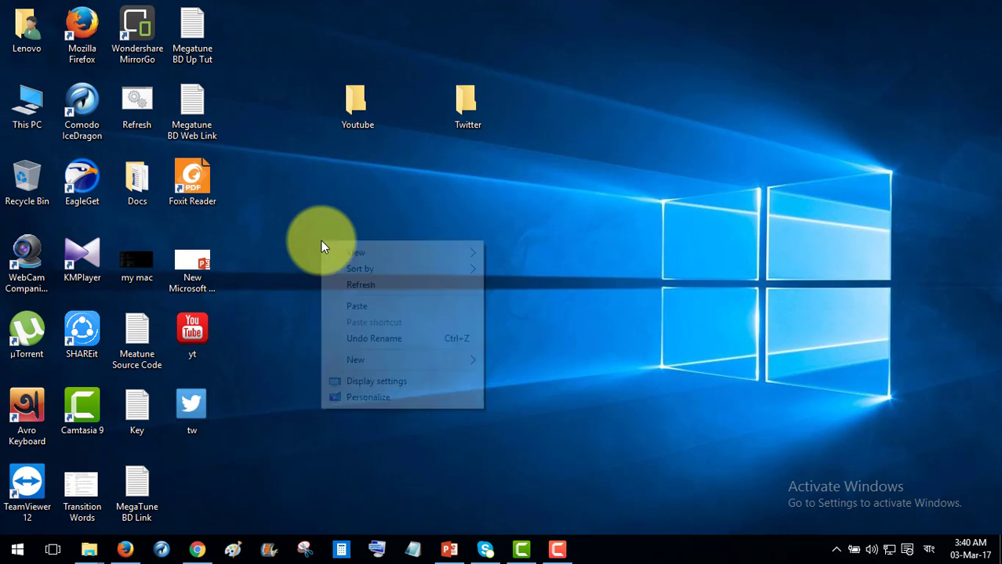
pyautogui.click(380, 309)
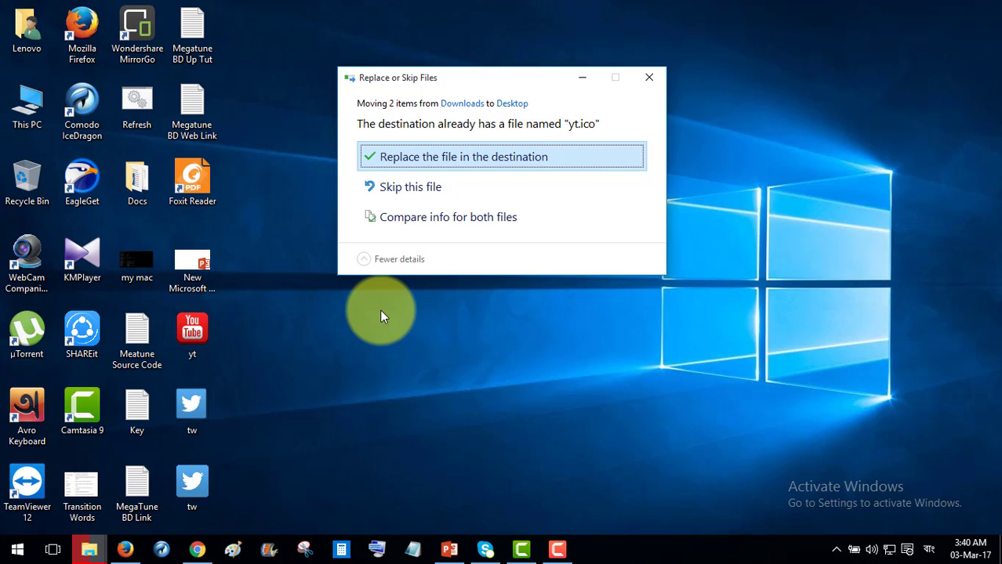
pyautogui.click(466, 219)
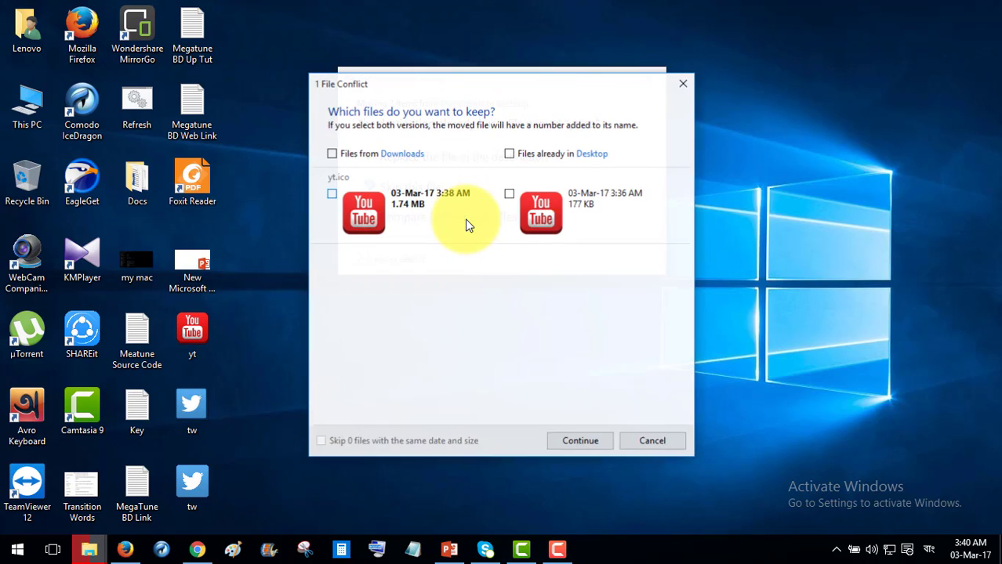
pyautogui.click(423, 213)
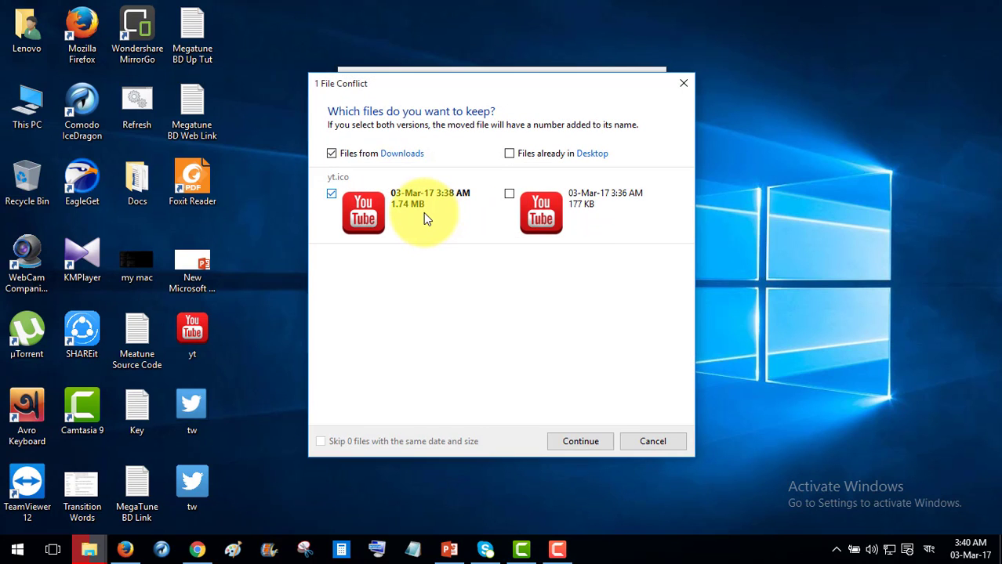
pyautogui.click(488, 199)
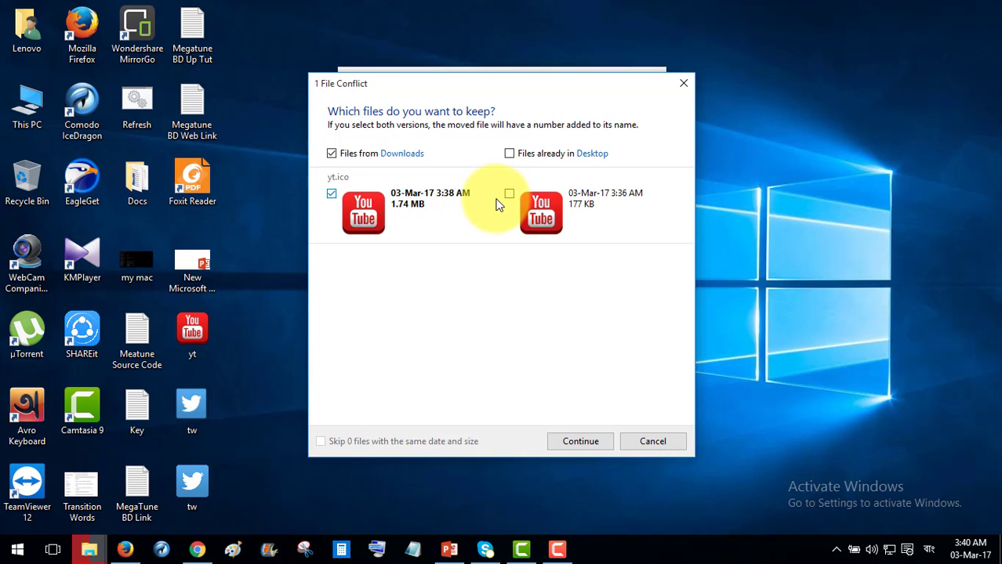
pyautogui.click(511, 155)
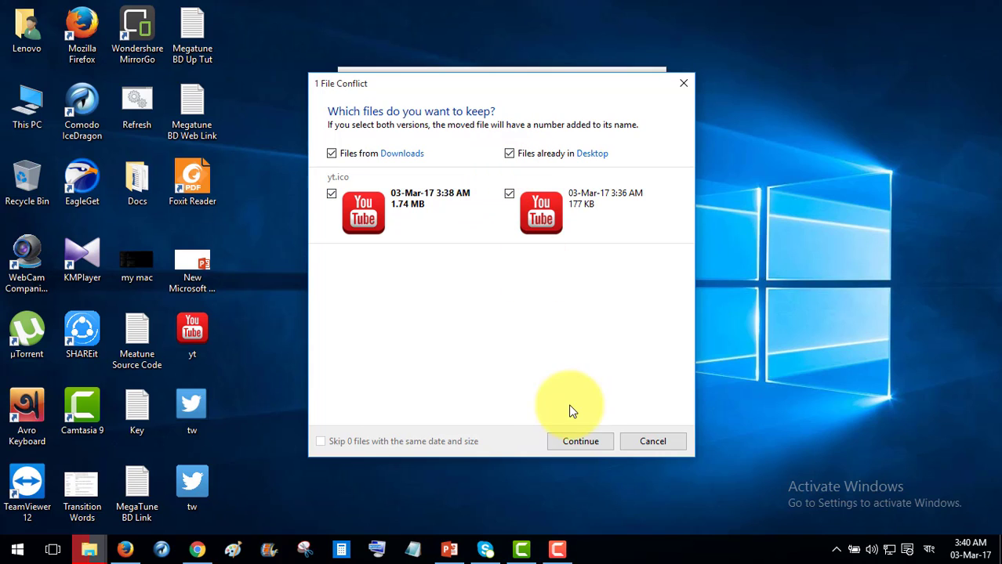
pyautogui.click(591, 444)
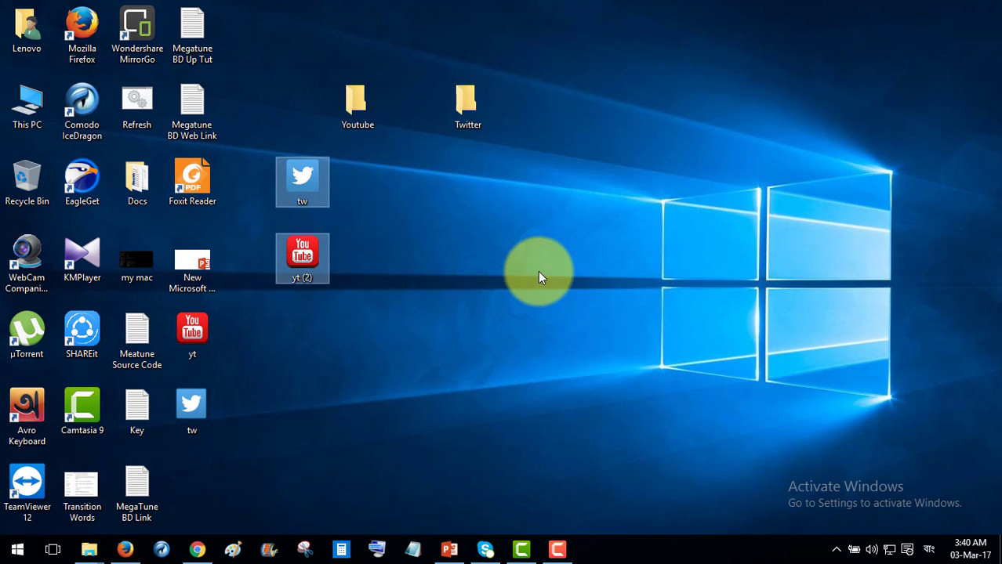
pyautogui.rightClick(539, 276)
pyautogui.click(573, 321)
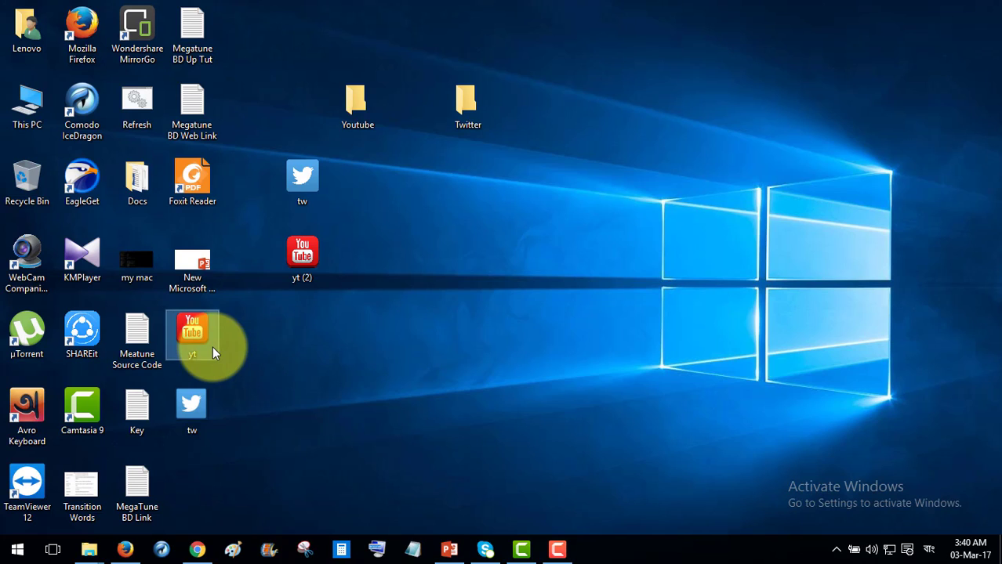
pyautogui.click(196, 424)
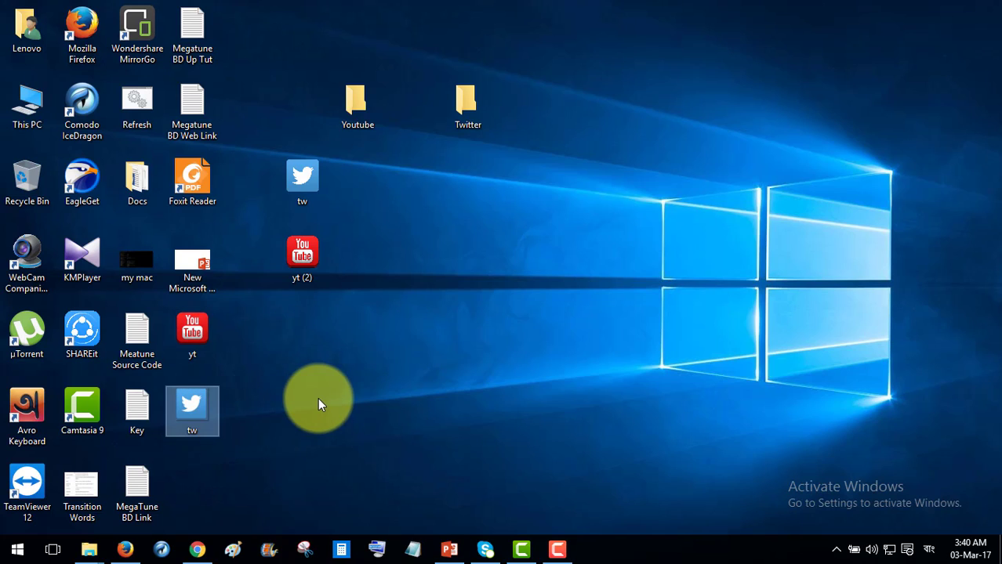
pyautogui.click(317, 397)
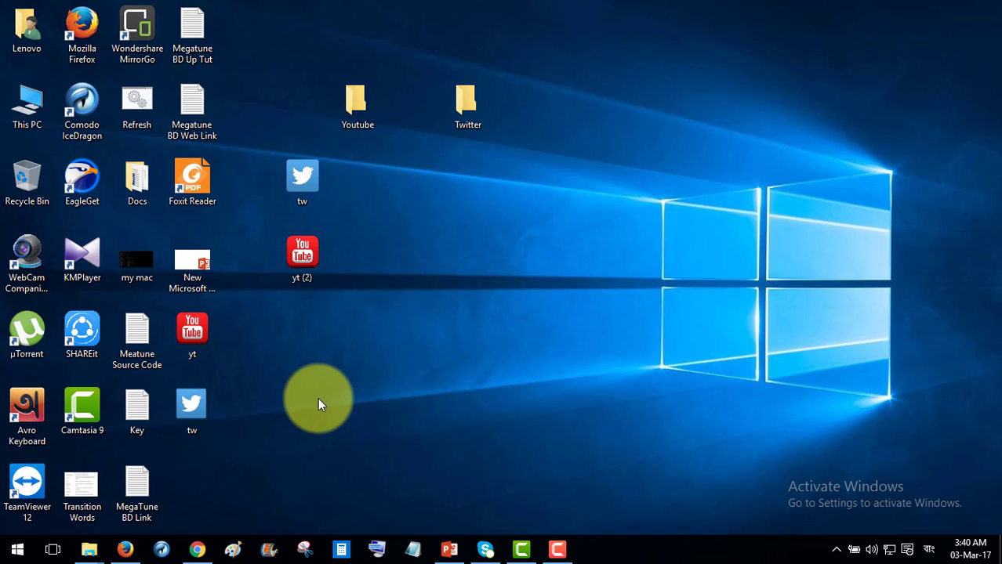
pyautogui.click(310, 187)
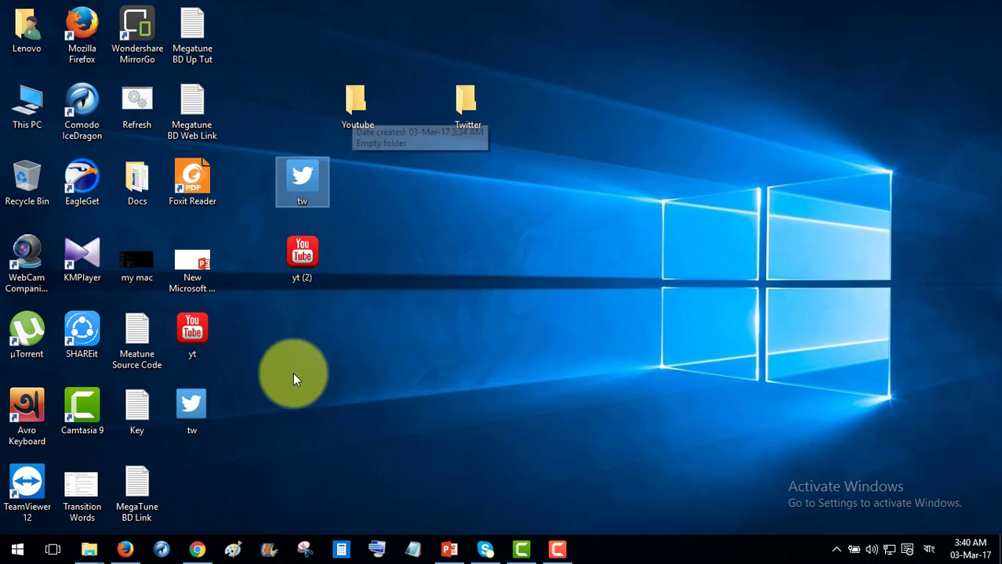
# Move the yt (2) icon file from the desktop into the Youtube folder and close the folder window.
pyautogui.click(304, 258)
pyautogui.rightClick(304, 259)
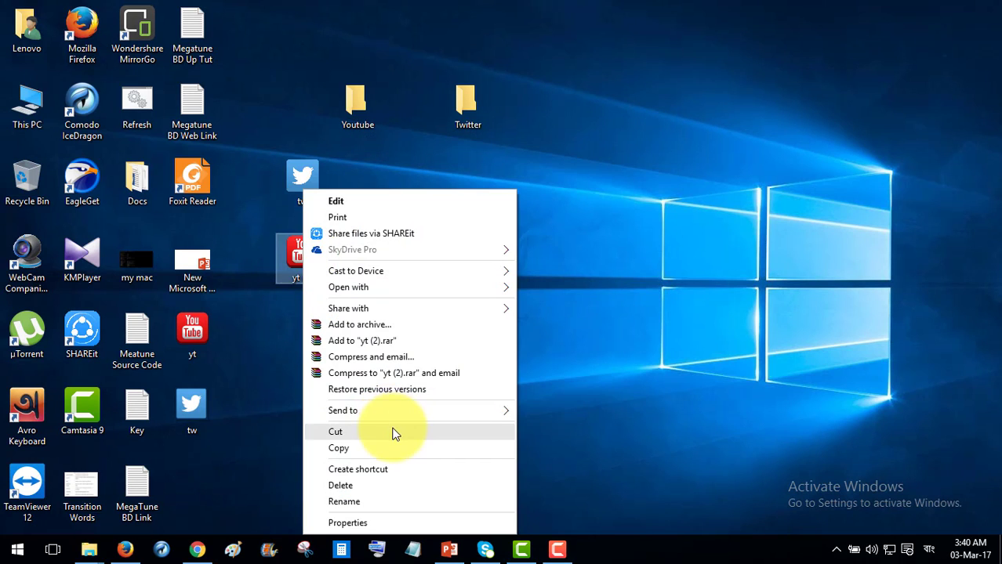
pyautogui.click(392, 430)
pyautogui.doubleClick(367, 118)
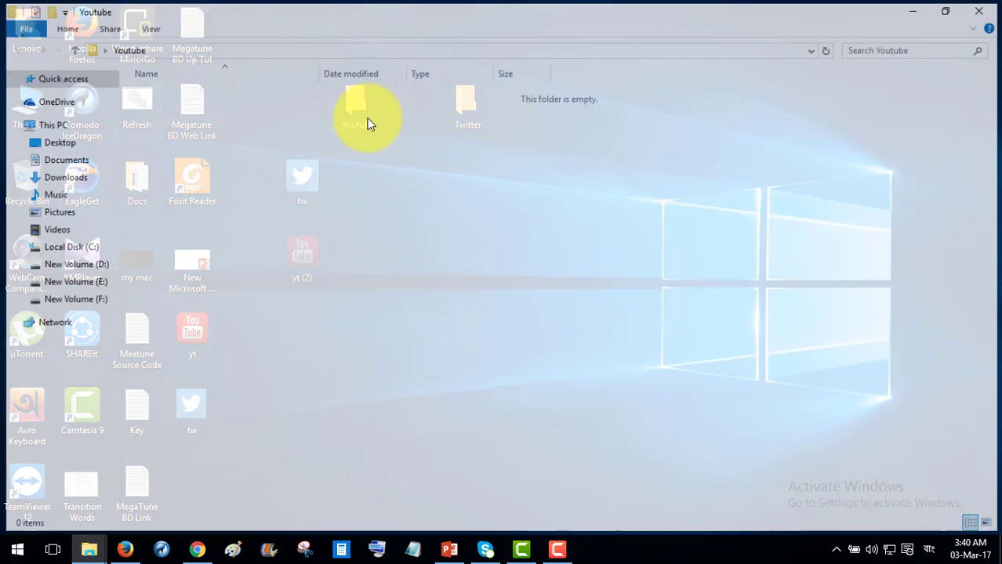
pyautogui.rightClick(385, 159)
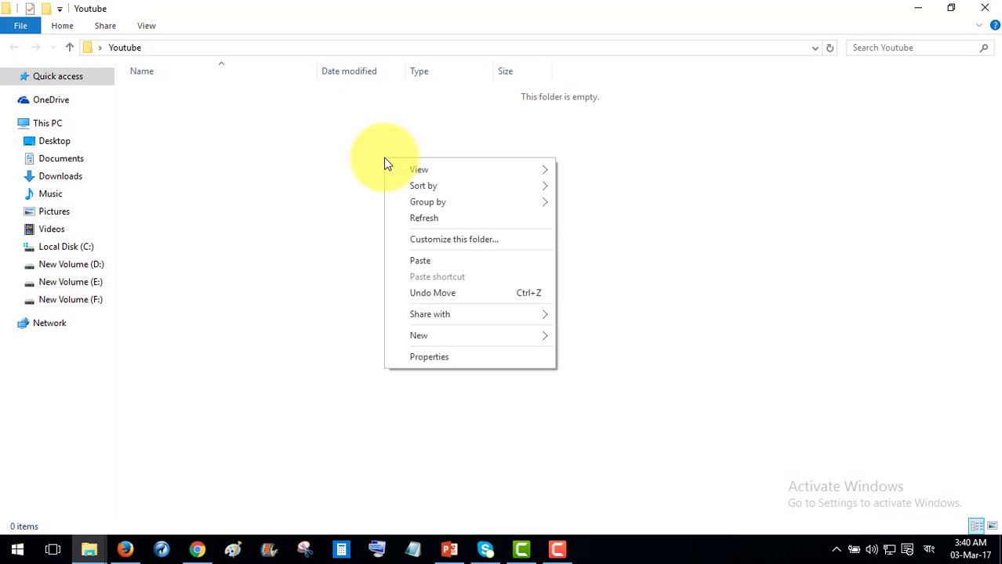
pyautogui.click(435, 261)
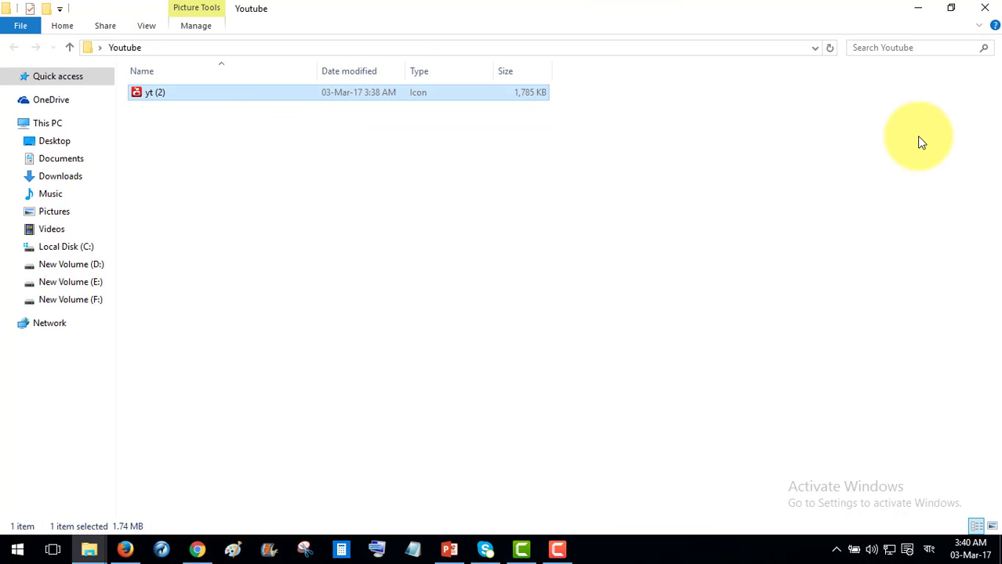
pyautogui.click(984, 8)
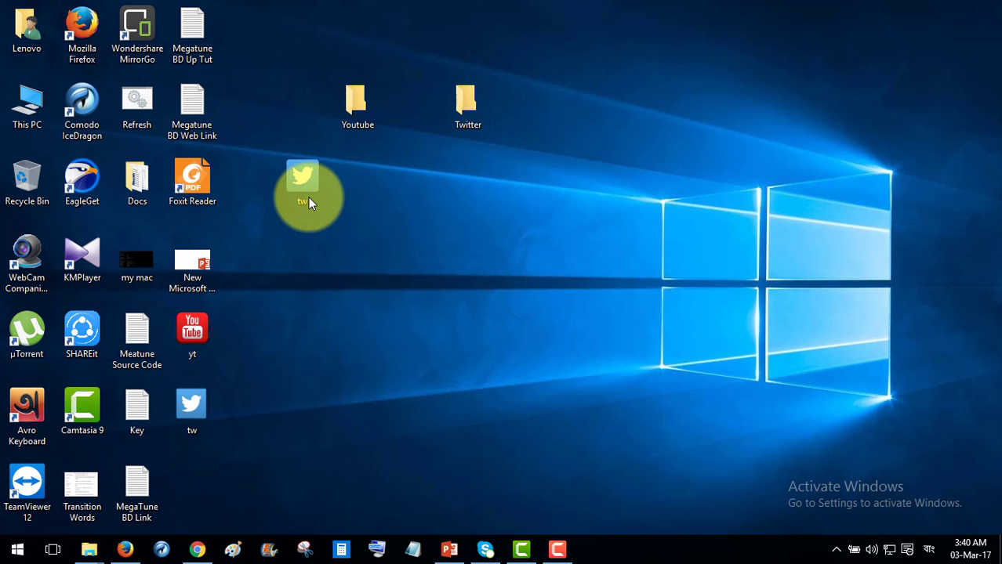
# Move the newly pasted tw icon file from the desktop into the Twitter folder and close the folder window.
pyautogui.click(300, 182)
pyautogui.rightClick(302, 185)
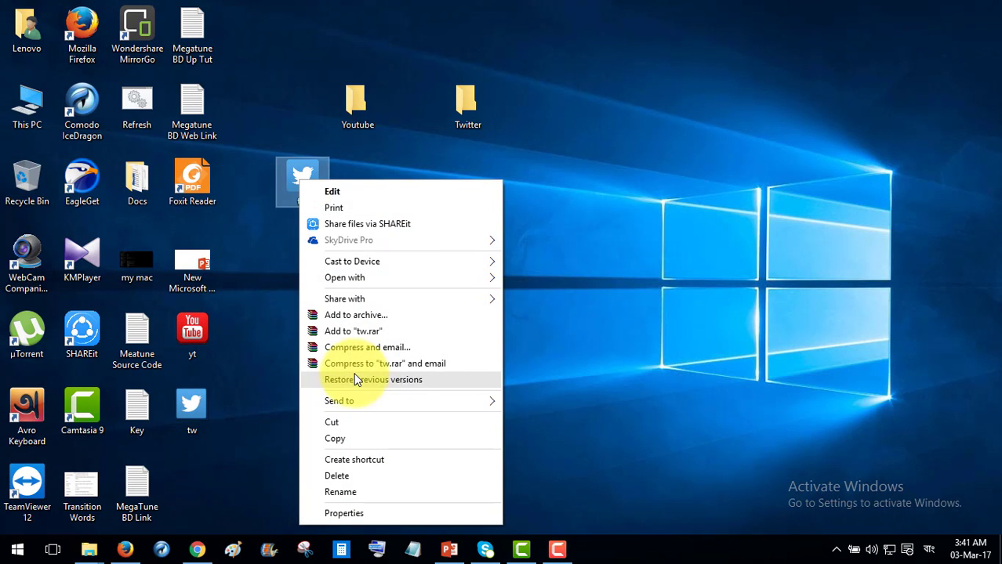
pyautogui.click(363, 422)
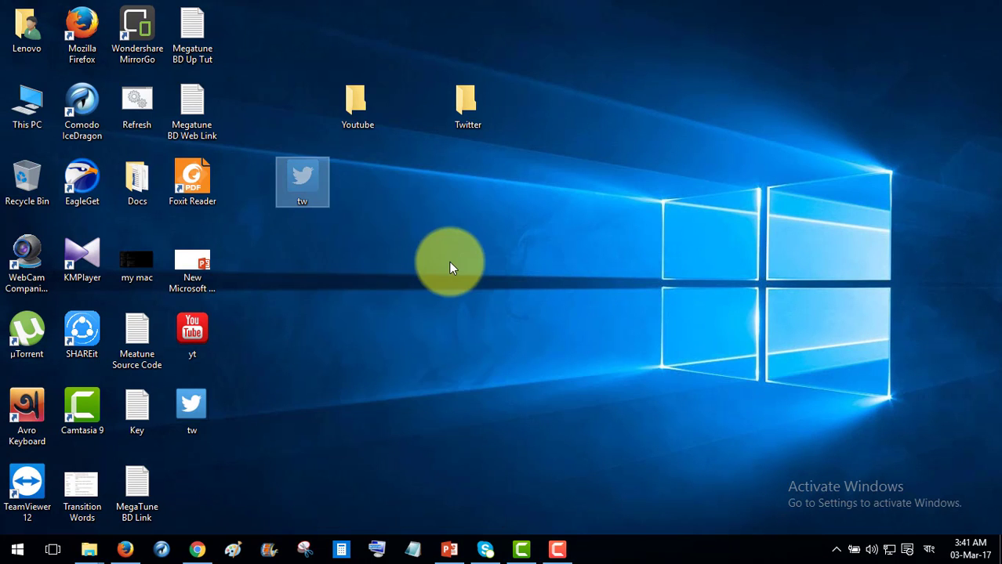
pyautogui.doubleClick(473, 111)
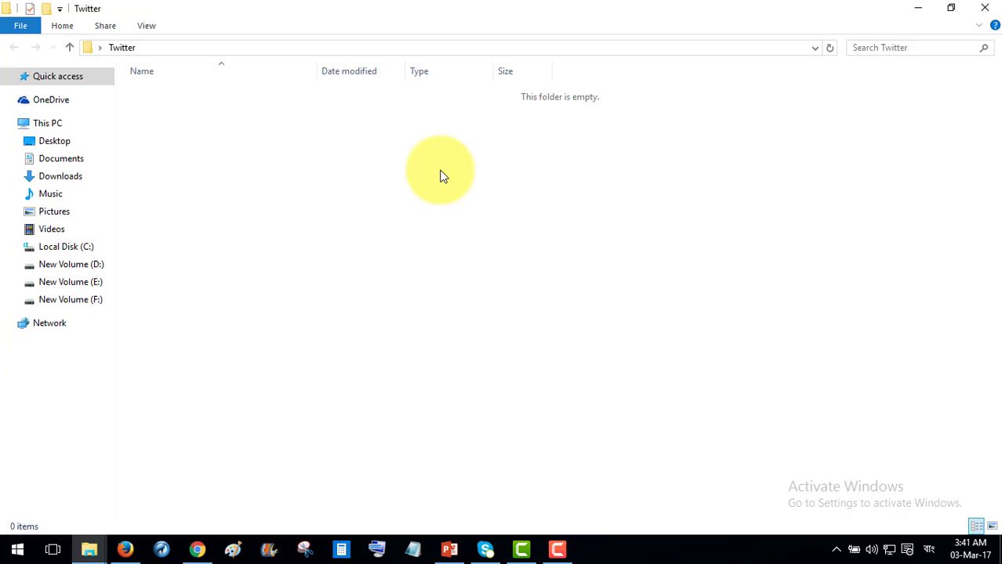
pyautogui.rightClick(440, 176)
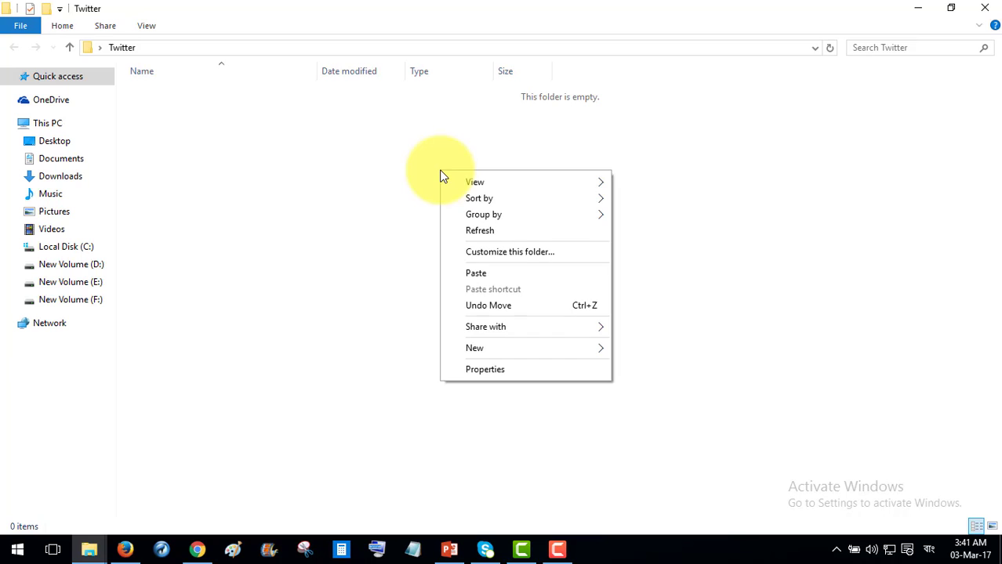
pyautogui.click(476, 273)
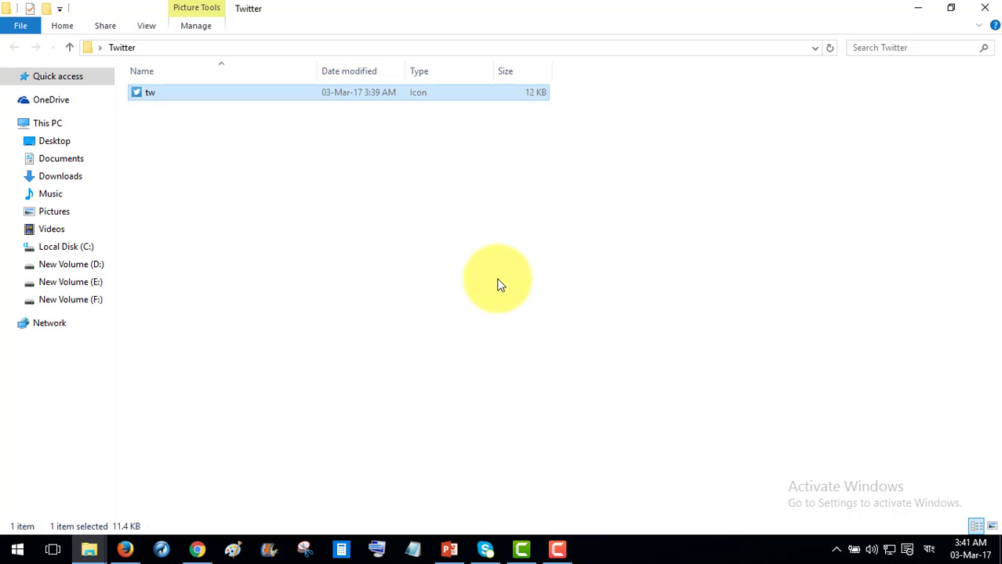
pyautogui.click(985, 8)
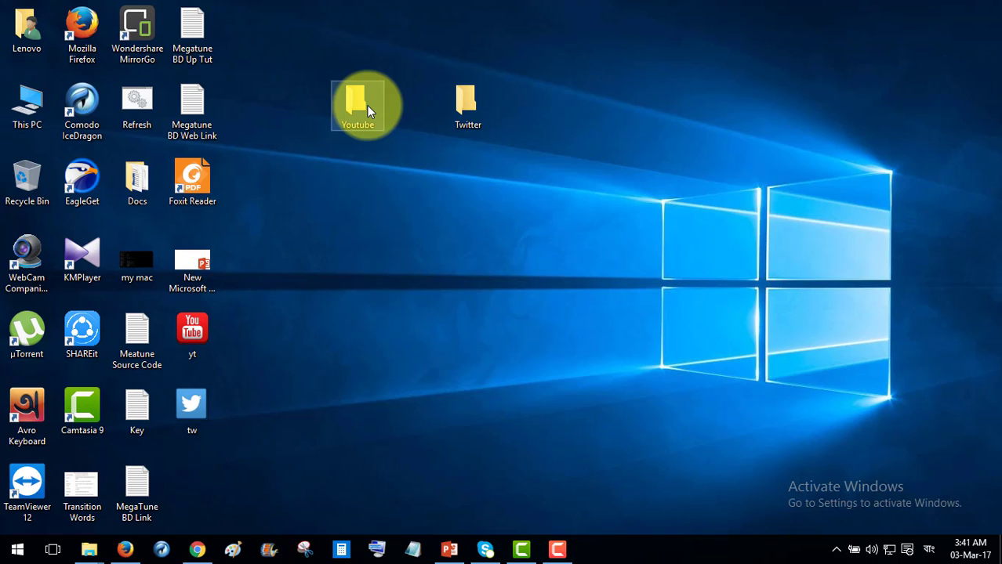
# Open the folder icon selection in the customization properties of the Youtube folder on the desktop.
pyautogui.moveTo(367, 105)
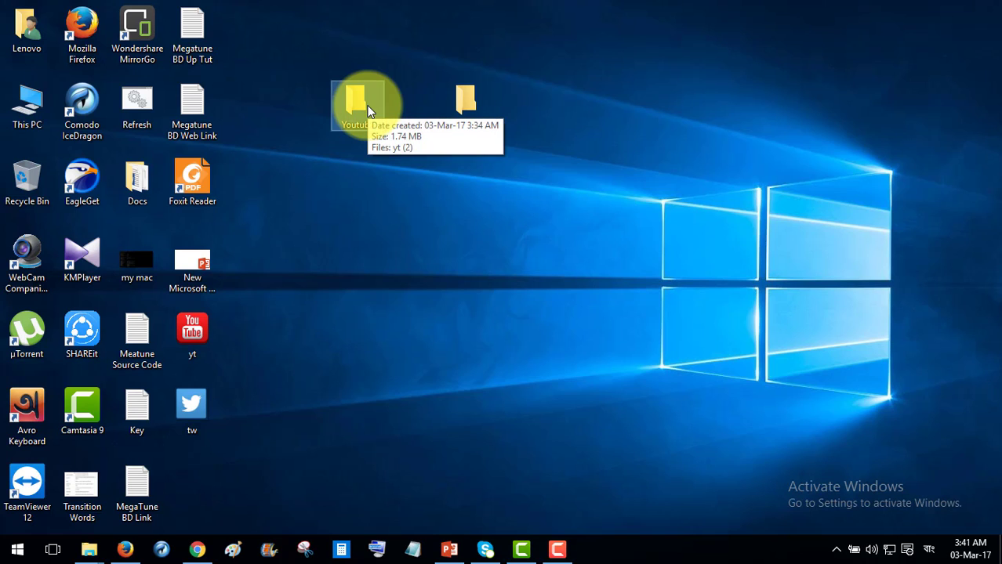
pyautogui.rightClick(367, 107)
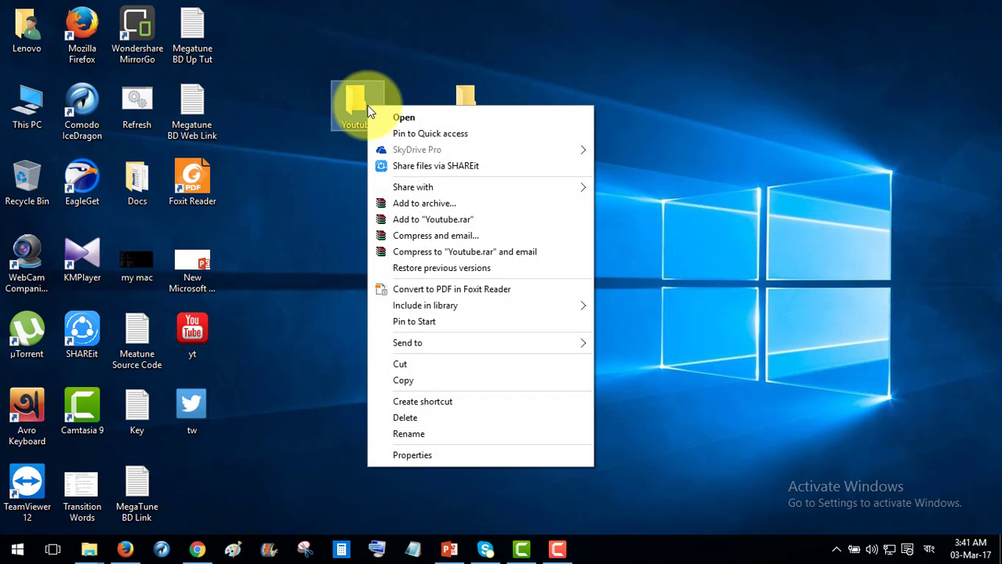
pyautogui.click(426, 455)
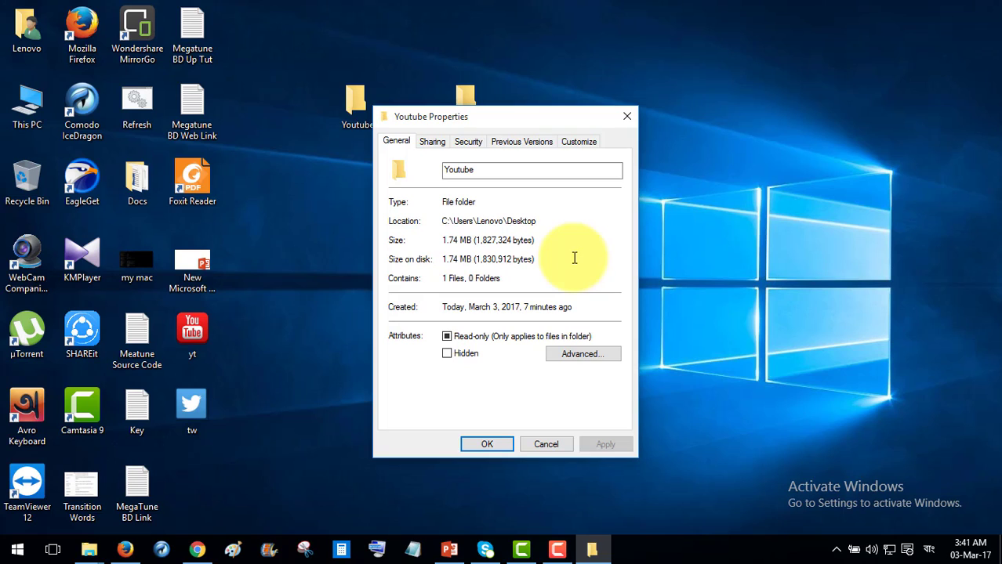
pyautogui.click(582, 138)
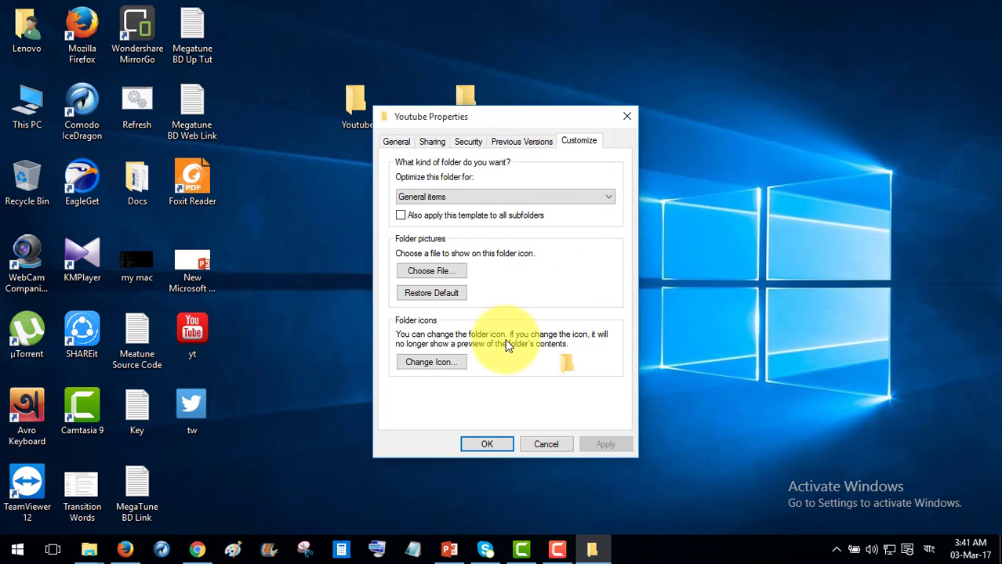
pyautogui.click(440, 365)
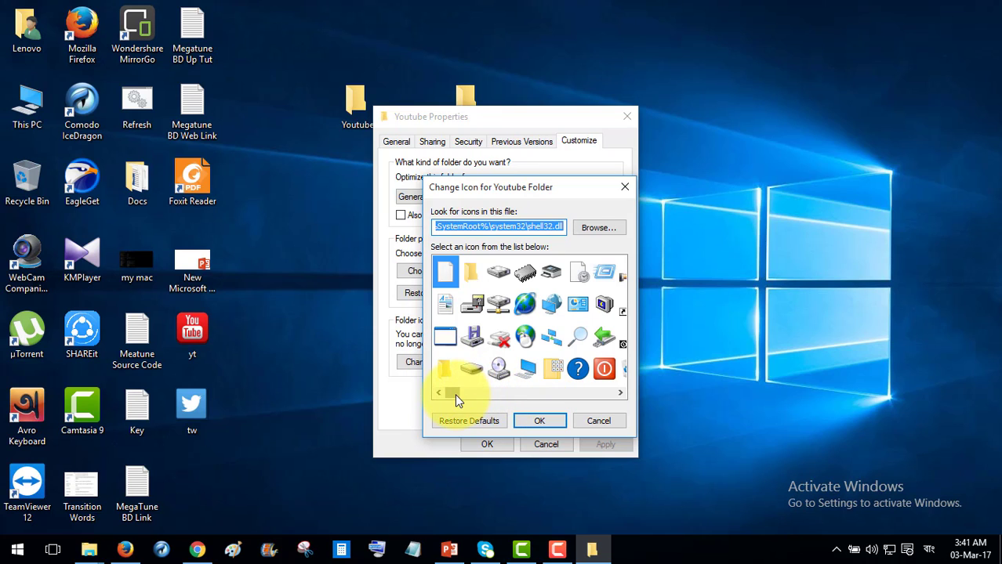
pyautogui.moveTo(455, 394)
pyautogui.mouseDown()
pyautogui.moveTo(606, 393)
pyautogui.moveTo(445, 392)
pyautogui.mouseUp()
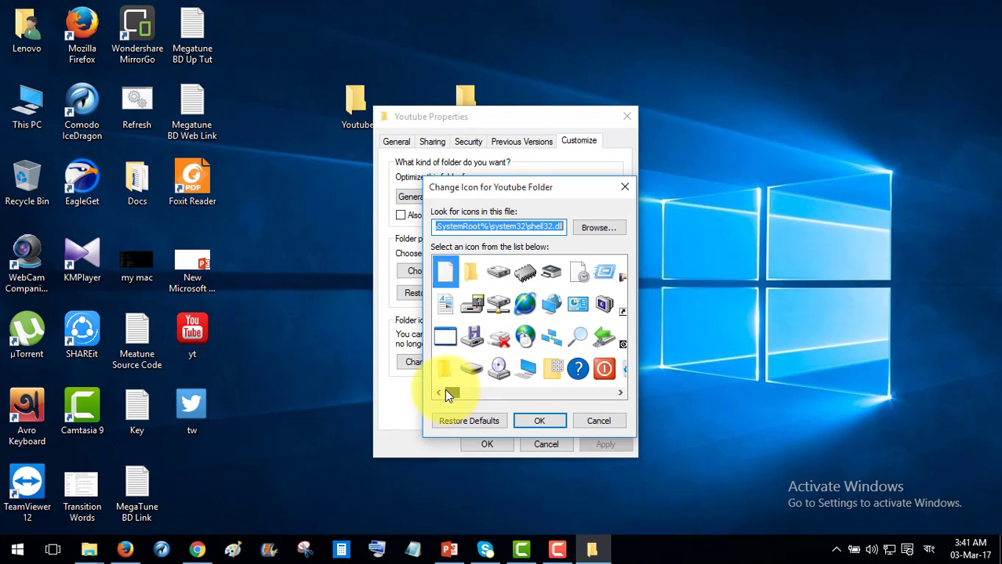
# Choose the yt (2) icon file inside the desktop's Youtube folder as that folder's icon and apply the change.
pyautogui.click(599, 228)
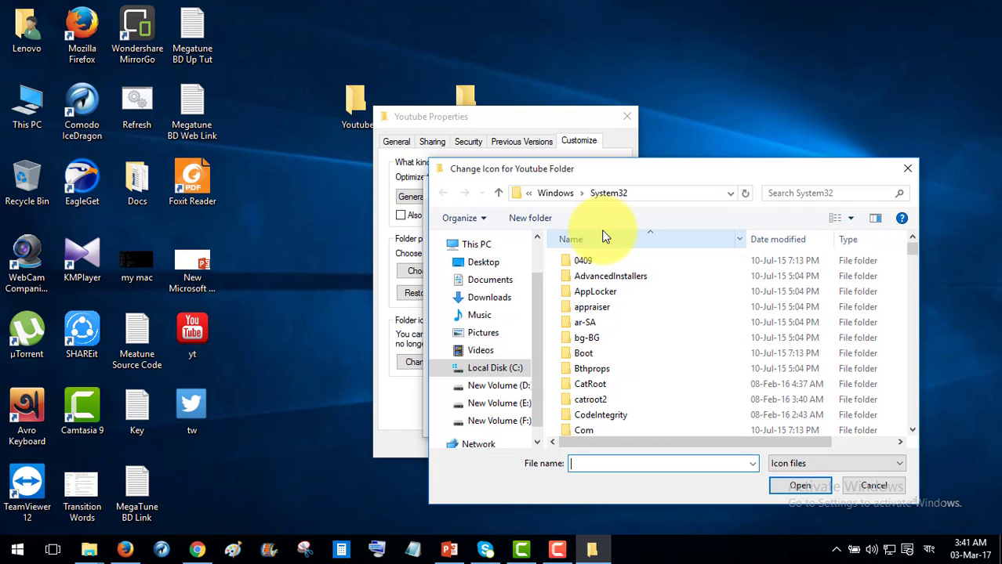
pyautogui.click(483, 262)
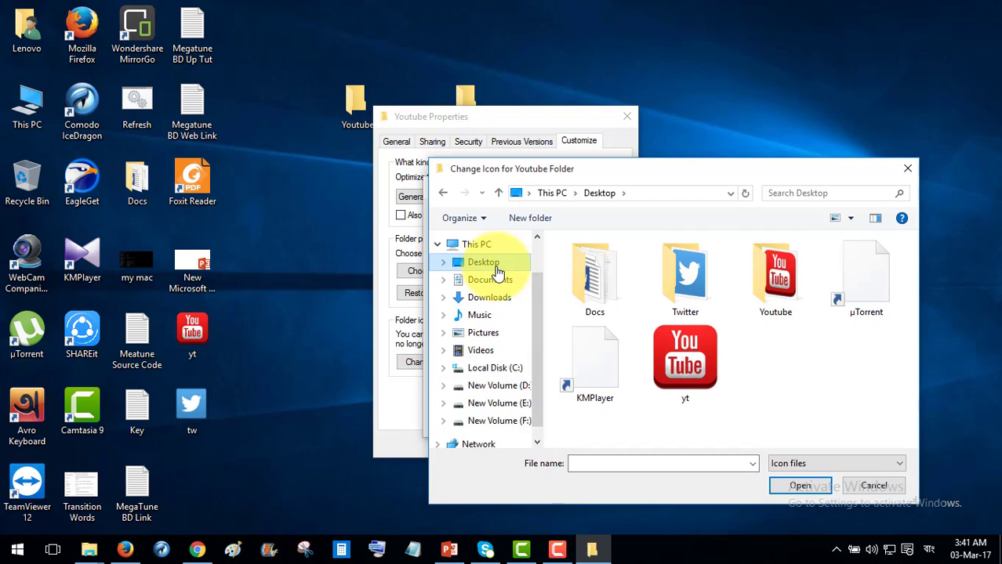
pyautogui.doubleClick(776, 283)
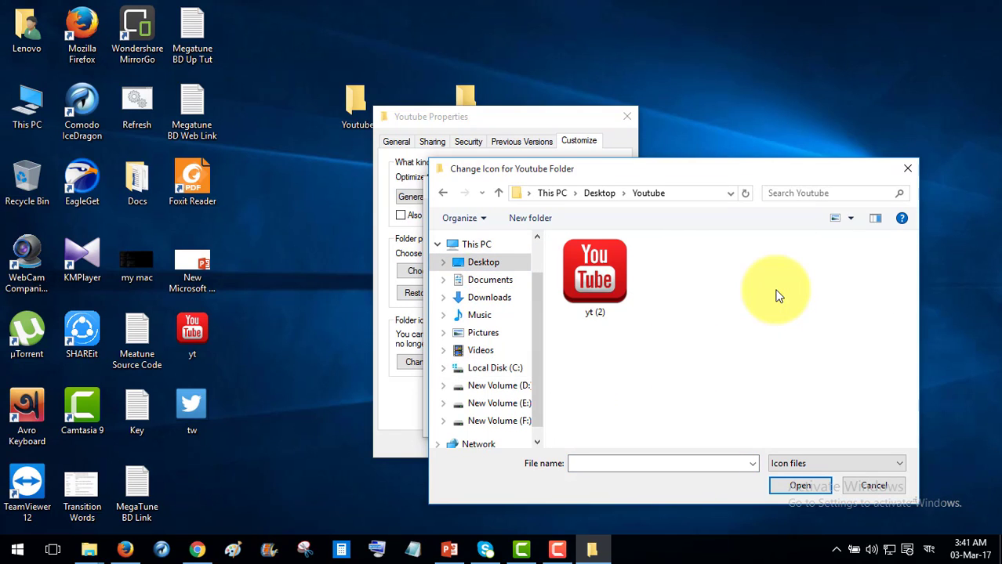
pyautogui.doubleClick(593, 285)
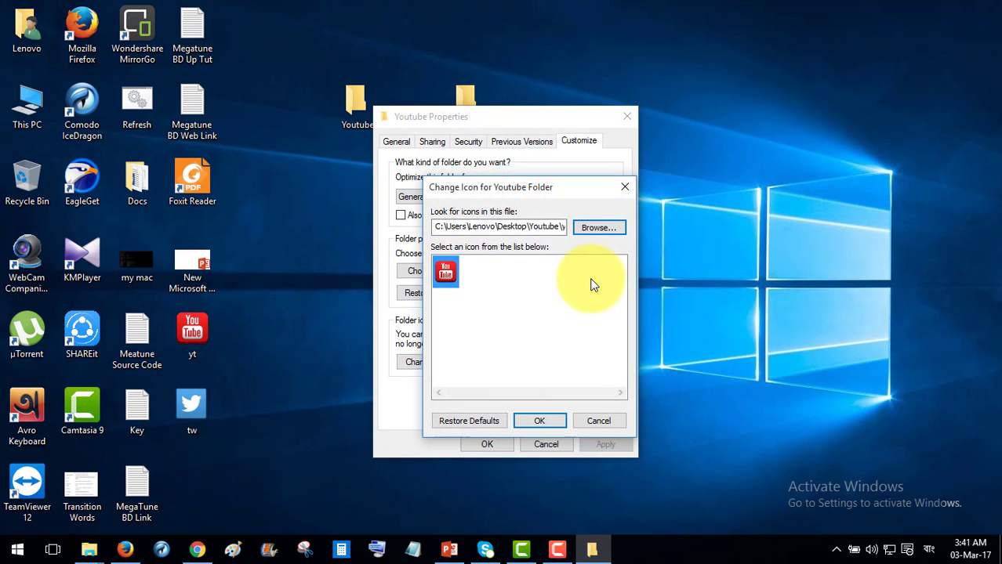
pyautogui.click(552, 423)
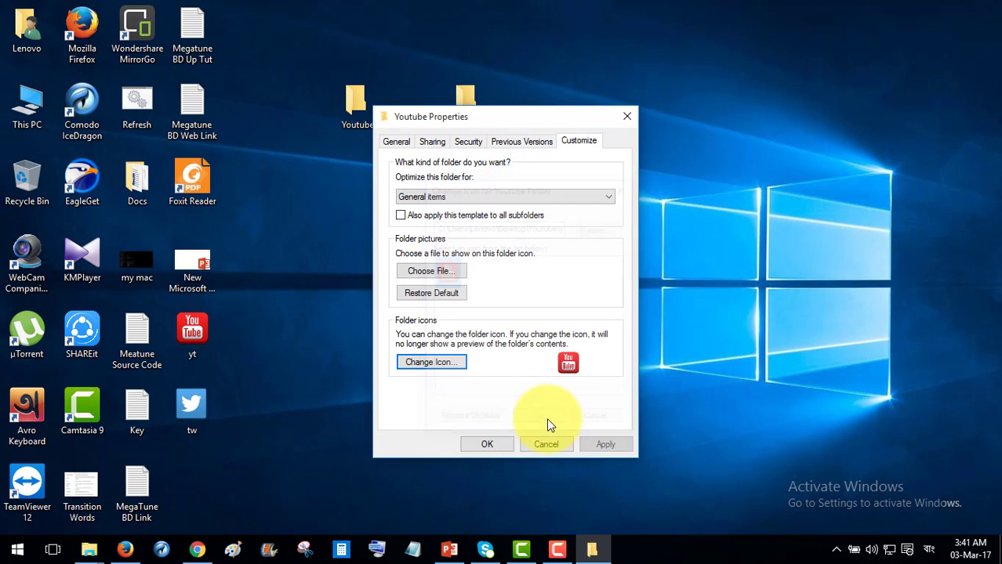
pyautogui.click(605, 444)
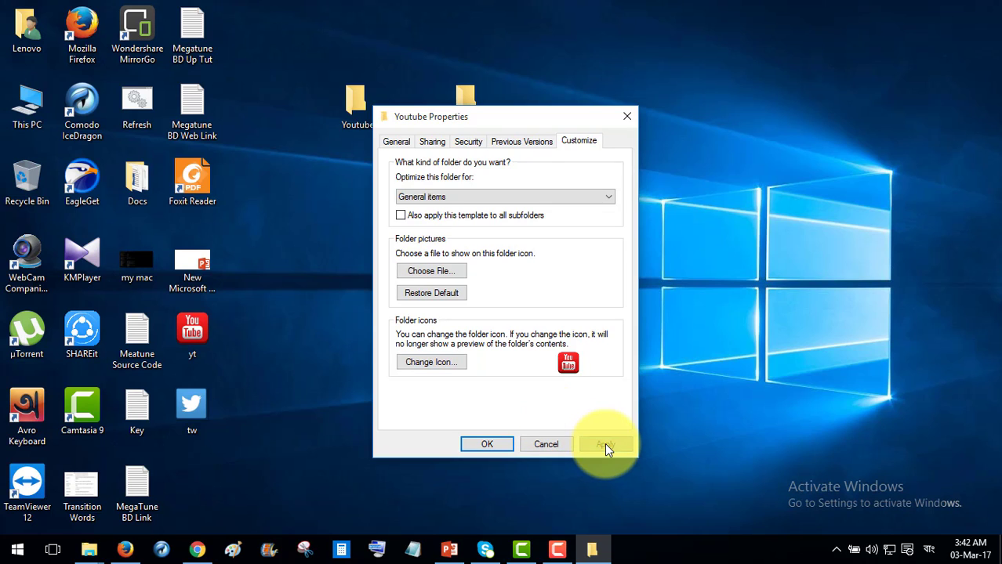
pyautogui.click(494, 442)
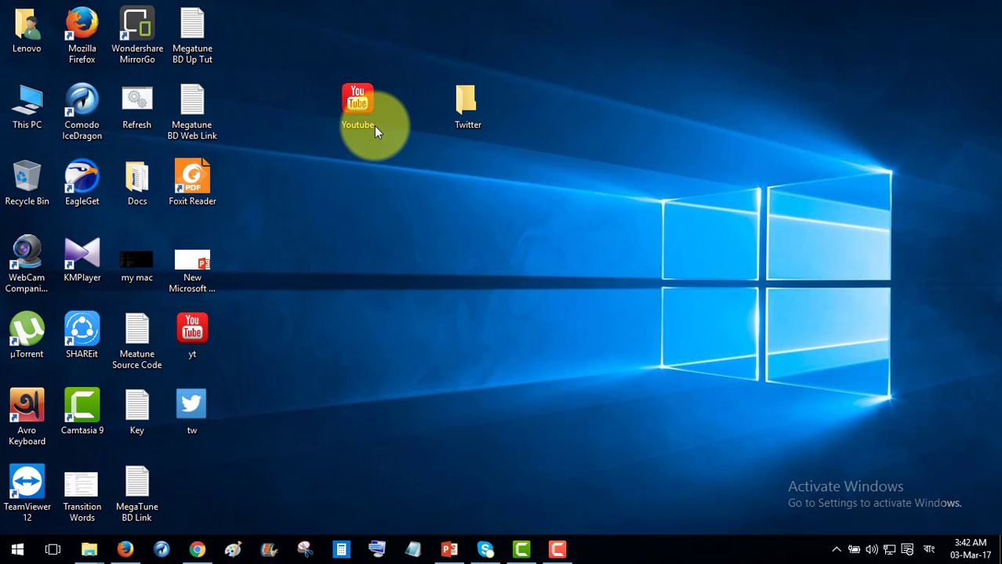
# Open the Youtube folder to check its contents, and close its window.
pyautogui.click(371, 122)
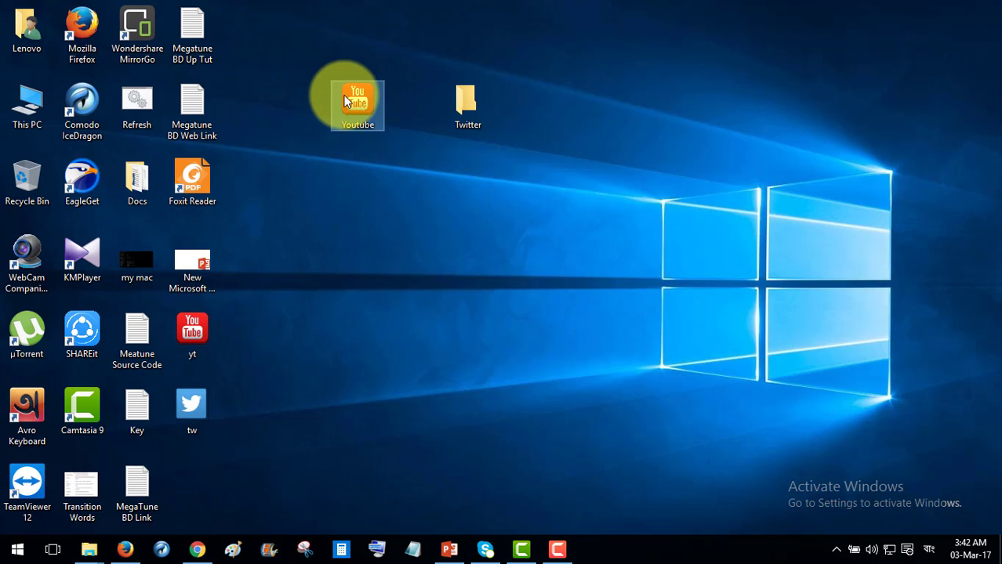
pyautogui.doubleClick(358, 104)
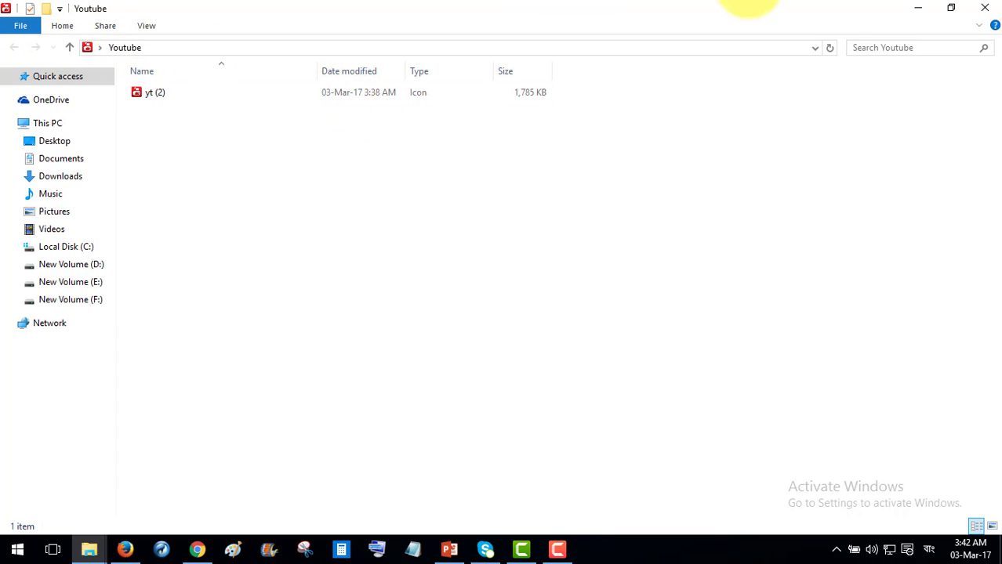
pyautogui.click(985, 8)
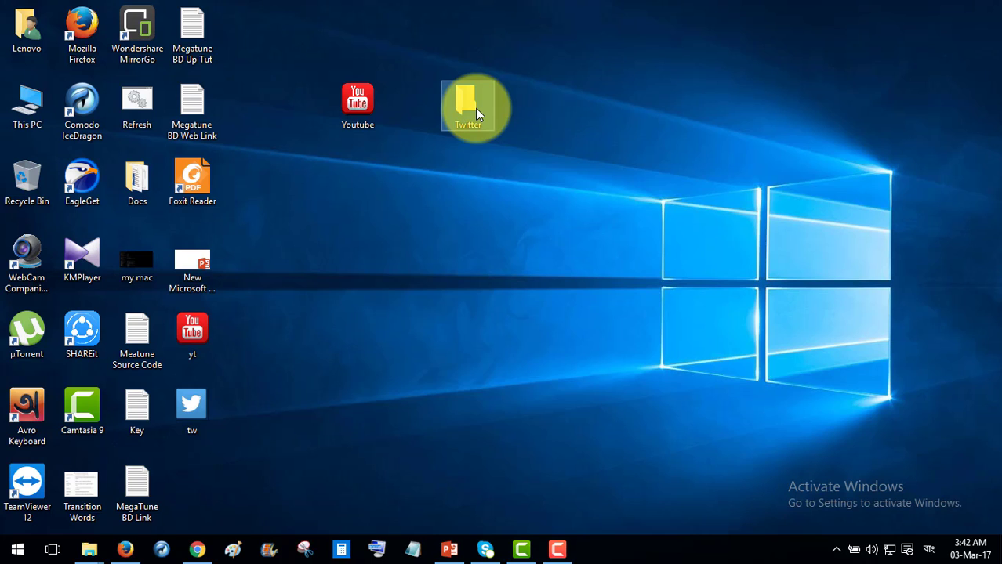
# Open the folder icon selection in the customization properties of the Twitter folder on the desktop.
pyautogui.moveTo(475, 108)
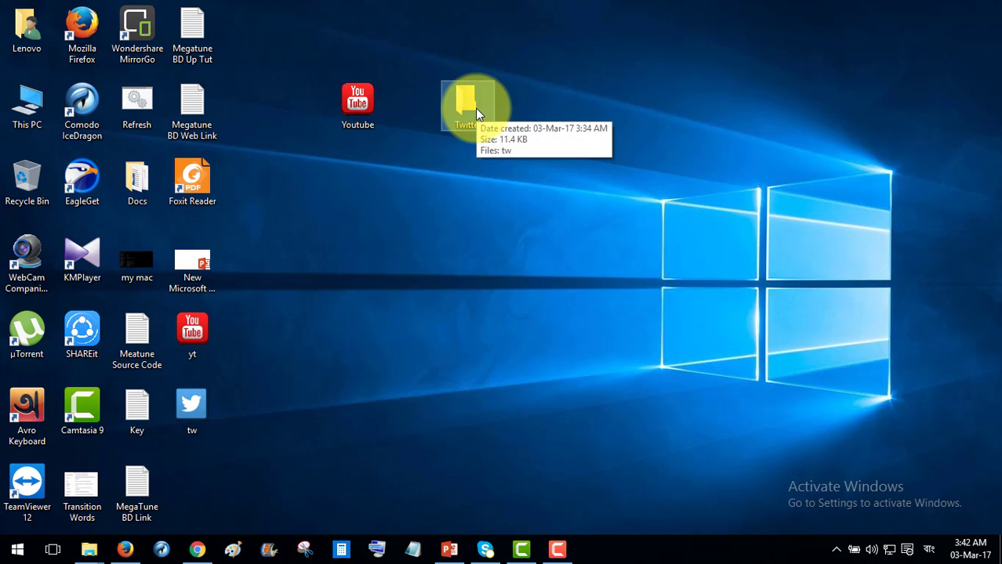
pyautogui.rightClick(476, 110)
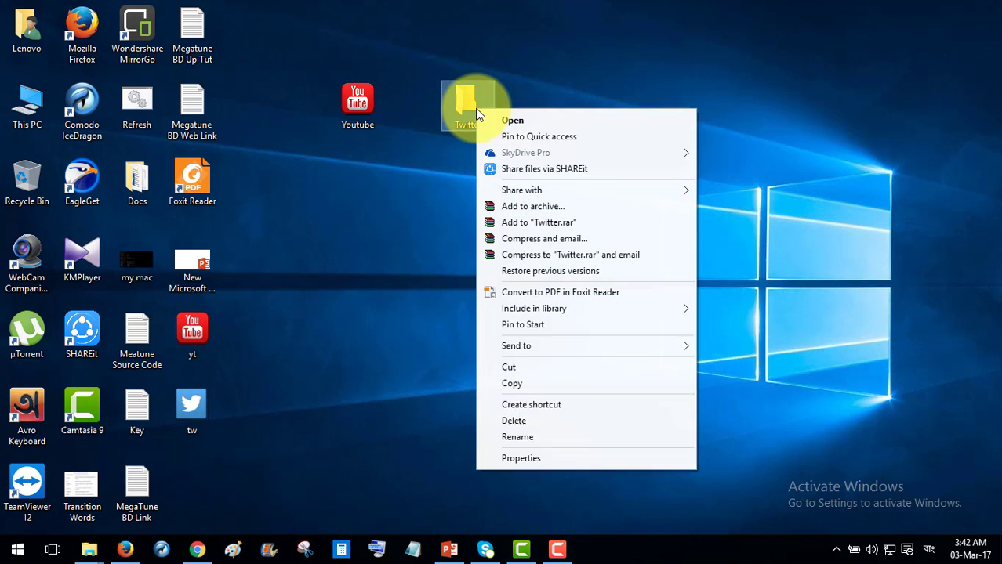
pyautogui.click(542, 457)
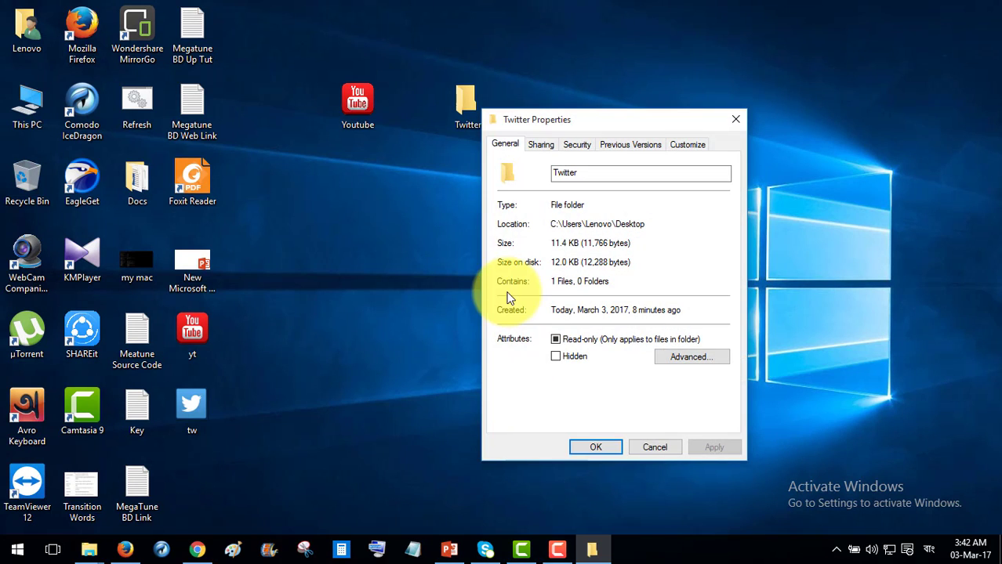
pyautogui.click(692, 149)
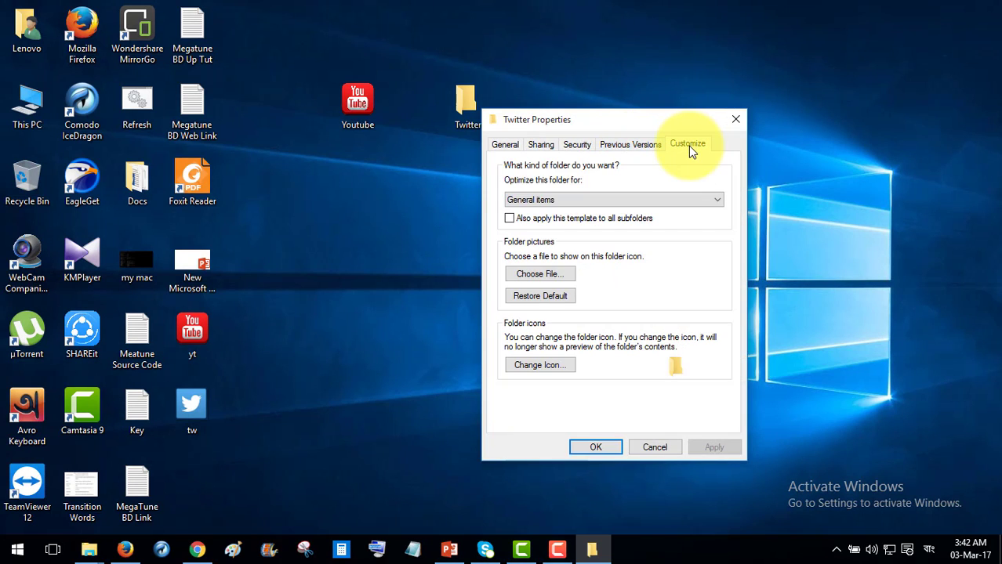
pyautogui.click(550, 366)
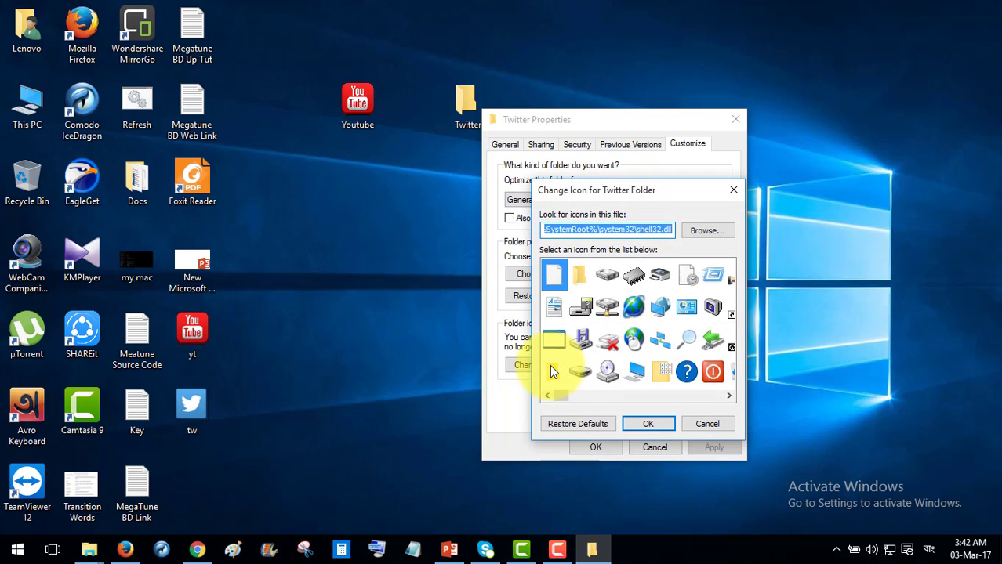
# Choose the tw icon file inside the desktop's Twitter folder as that folder's icon and apply the change.
pyautogui.click(708, 236)
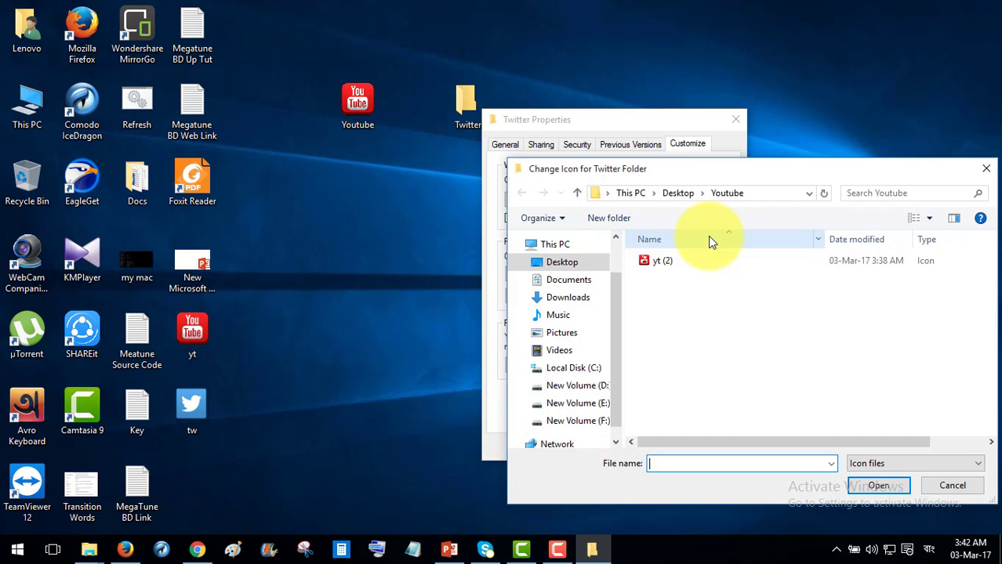
pyautogui.click(675, 194)
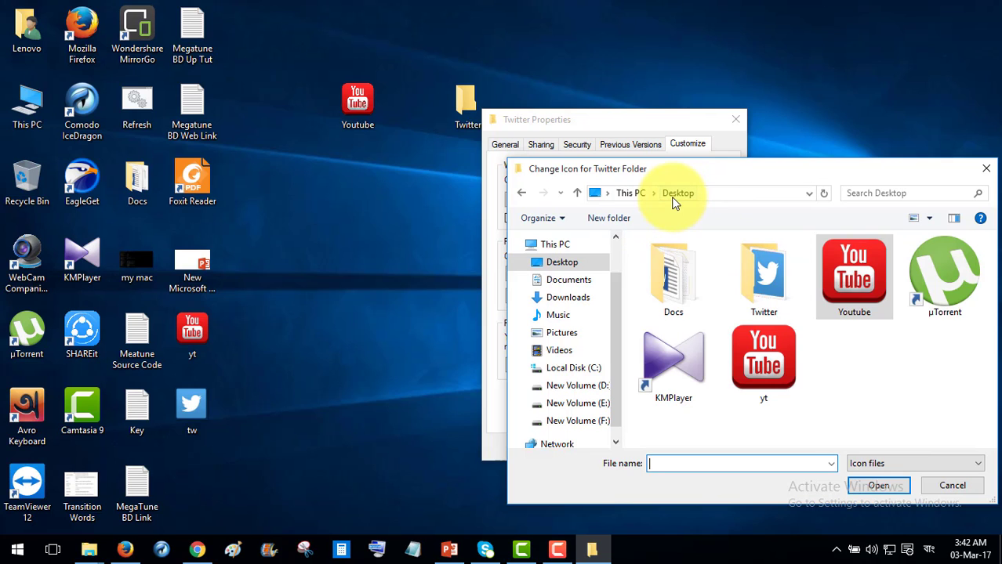
pyautogui.doubleClick(759, 302)
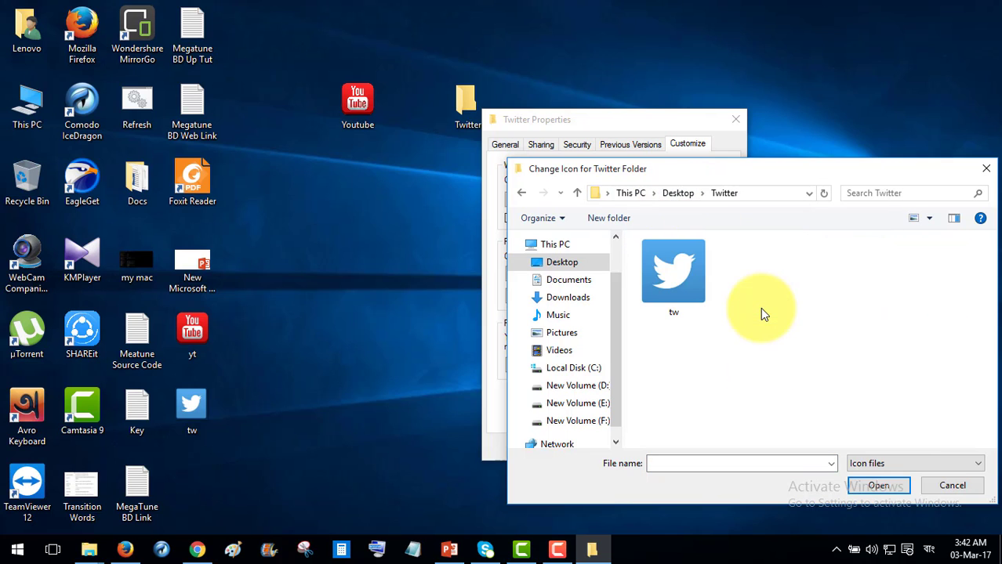
pyautogui.doubleClick(682, 281)
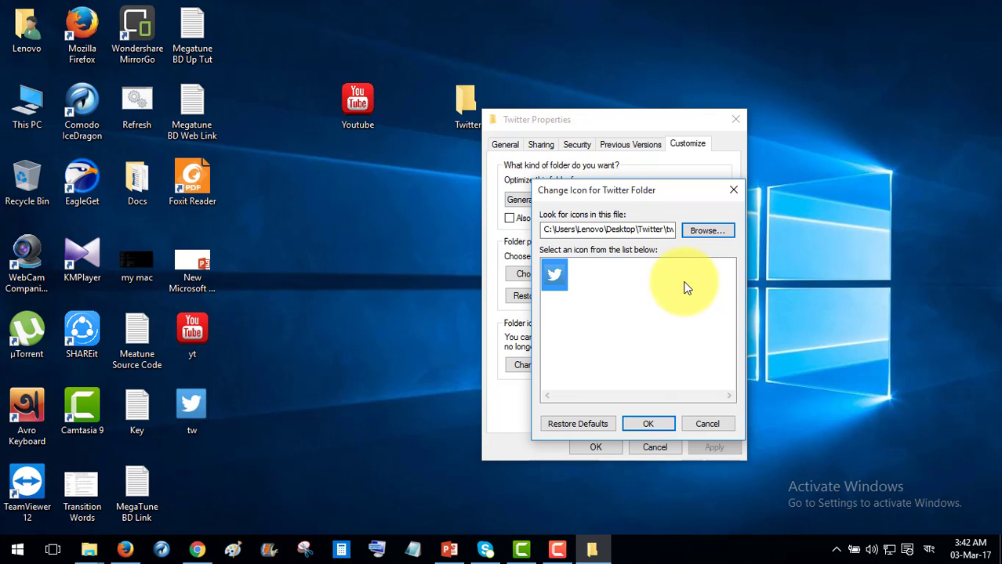
pyautogui.click(649, 421)
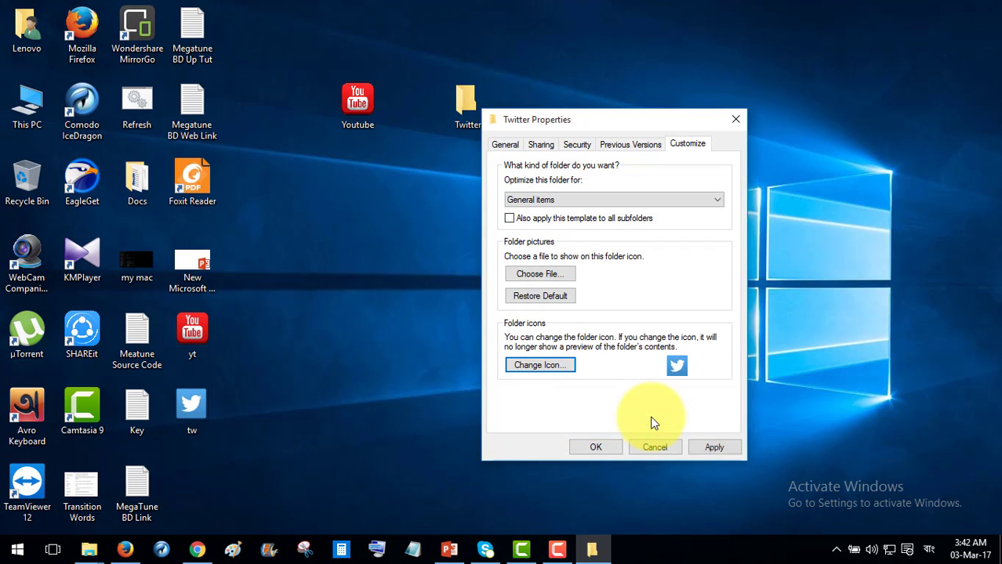
pyautogui.click(712, 445)
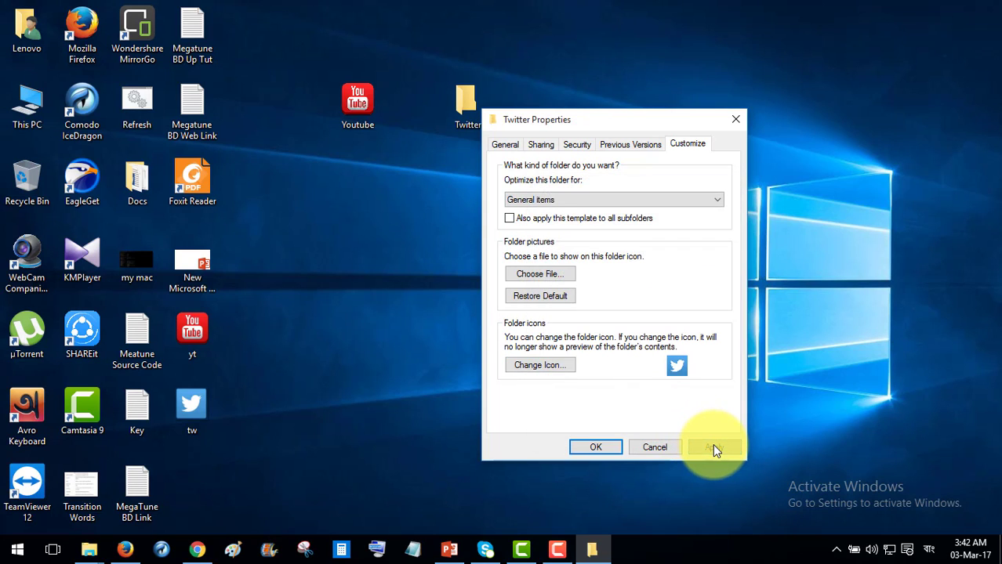
pyautogui.click(603, 443)
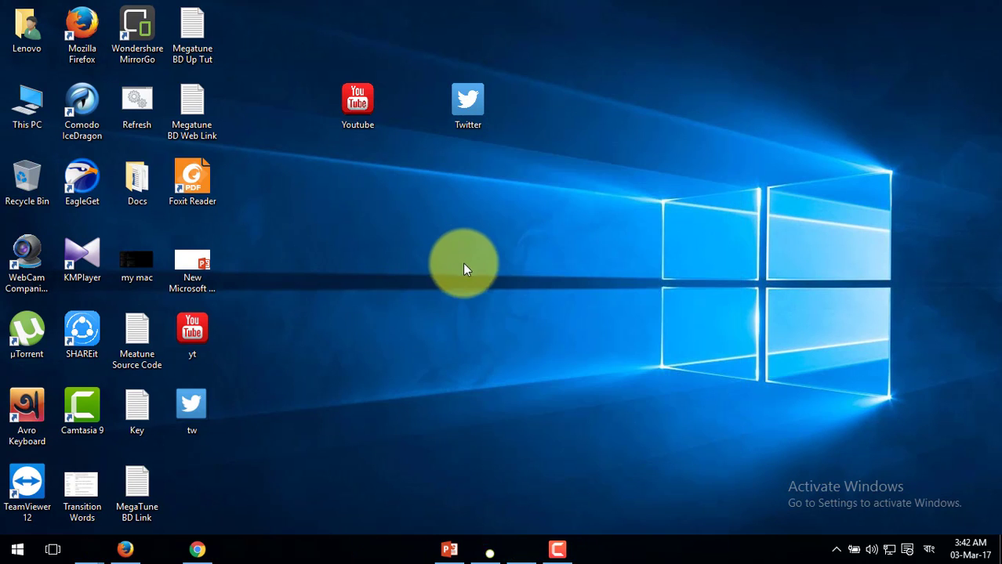
# Move the Youtube and Twitter folders into a new column beside the other desktop icons, with Youtube above Twitter.
pyautogui.click(473, 108)
pyautogui.click(363, 108)
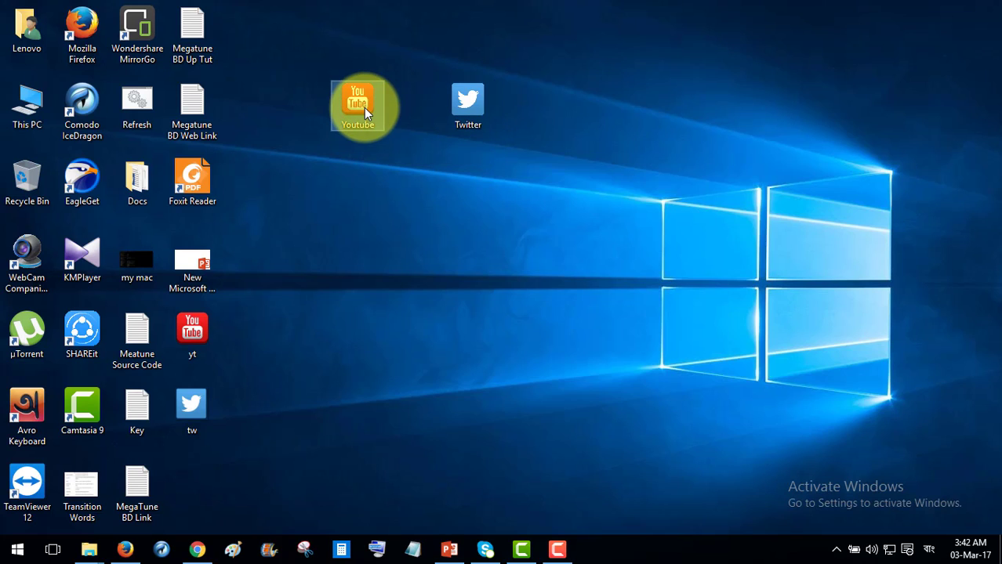
pyautogui.moveTo(364, 107); pyautogui.dragTo(270, 41)
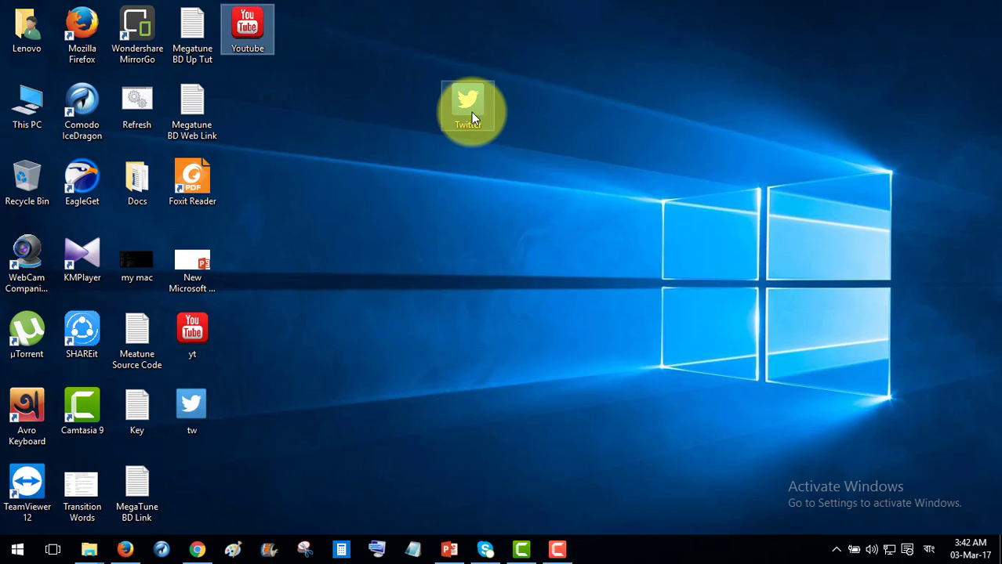
pyautogui.moveTo(471, 112); pyautogui.dragTo(267, 118)
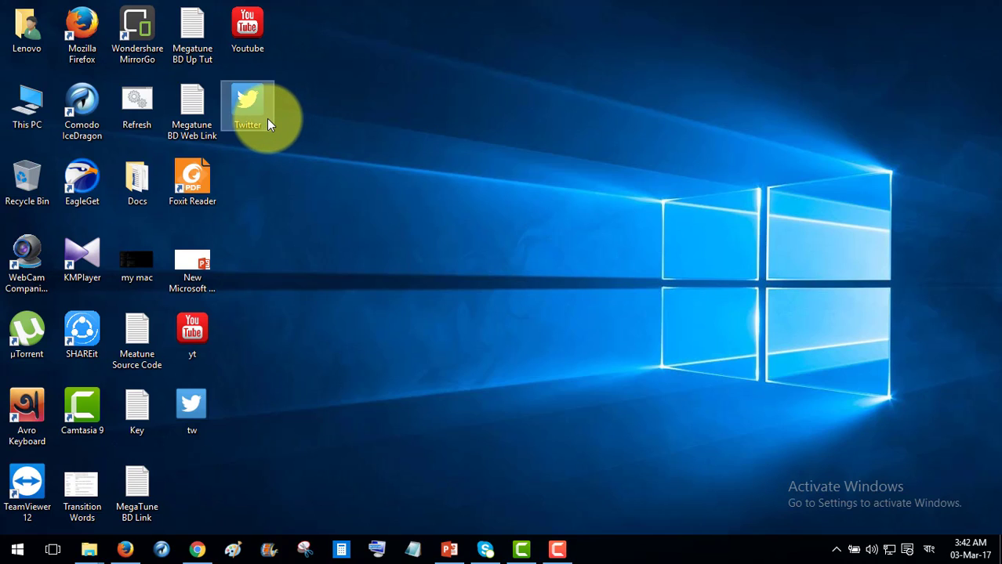
pyautogui.click(246, 40)
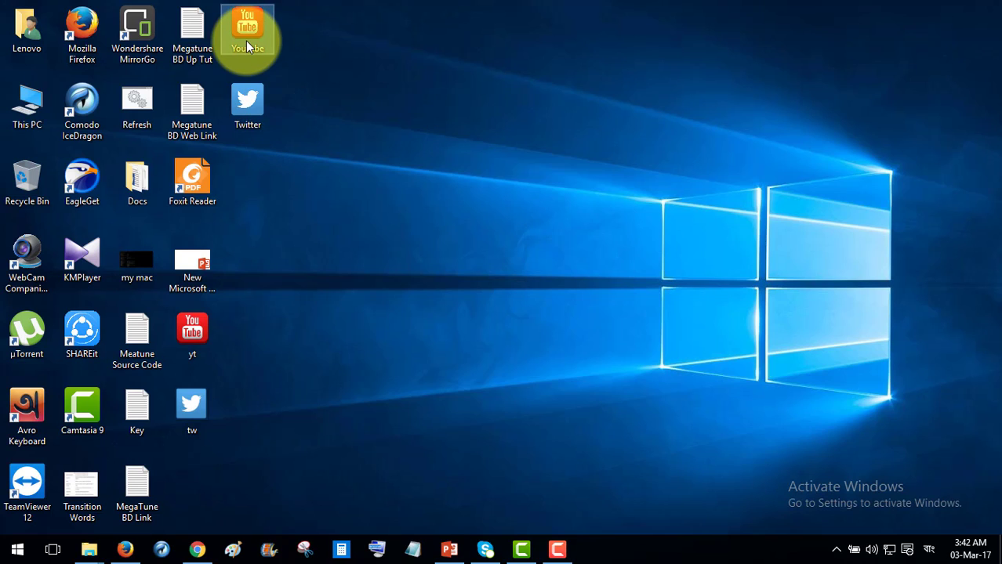
pyautogui.click(256, 116)
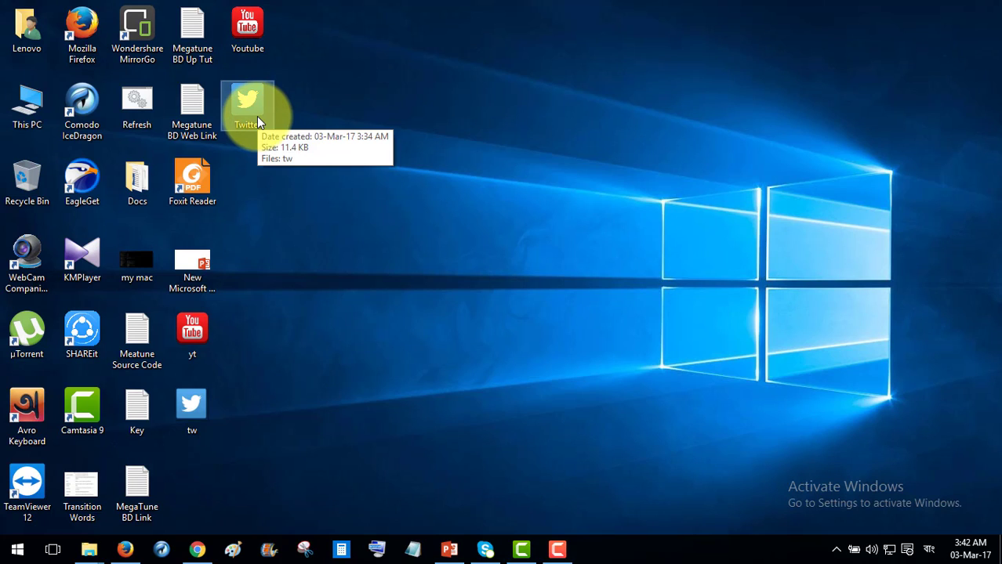
pyautogui.click(248, 40)
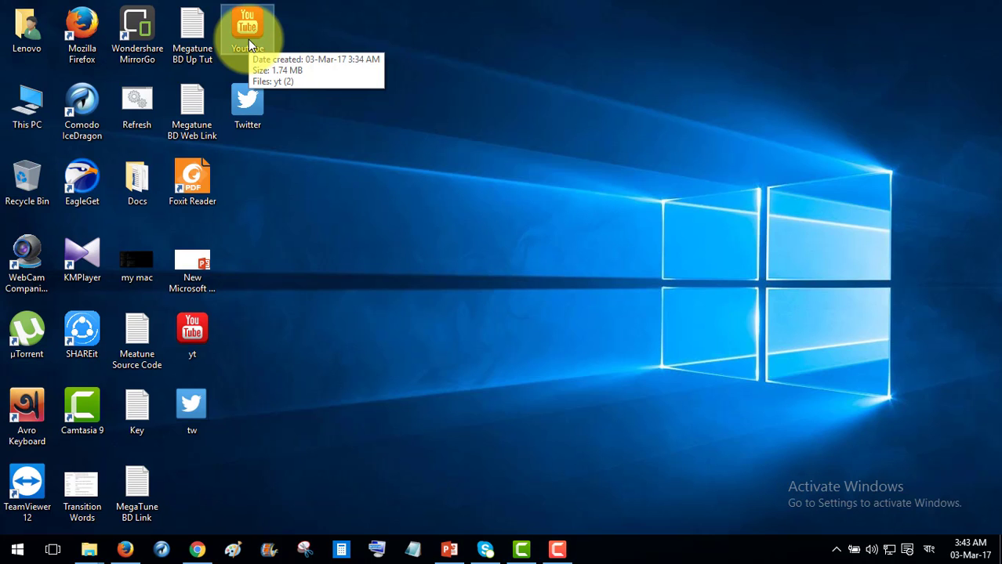
pyautogui.click(250, 110)
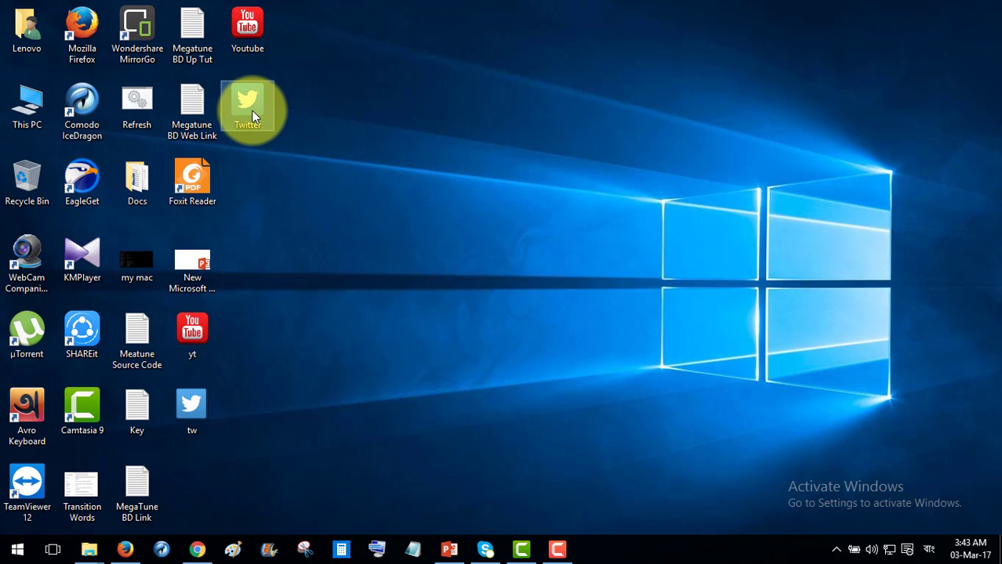
# Open the Youtube folder on the desktop to check the yt (2) icon file inside, and close the folder window.
pyautogui.doubleClick(253, 45)
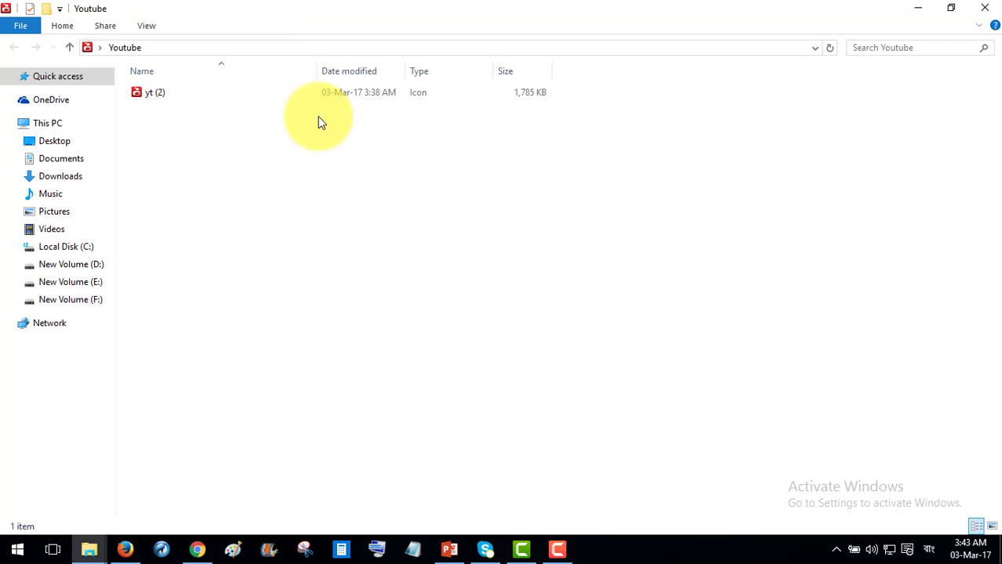
pyautogui.click(362, 94)
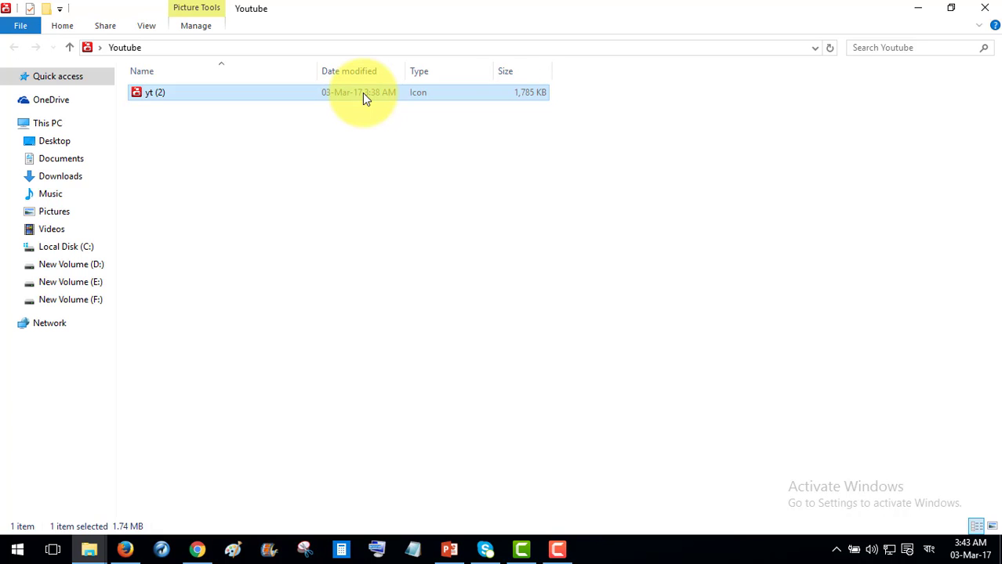
pyautogui.click(980, 7)
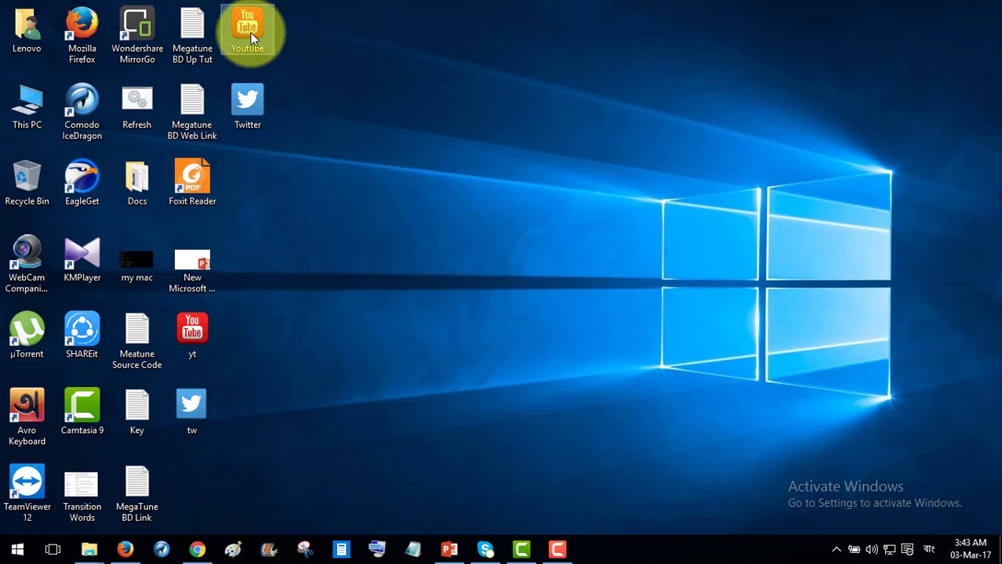
# Refresh the desktop to check the custom icons of the Youtube and Twitter folders.
pyautogui.rightClick(453, 214)
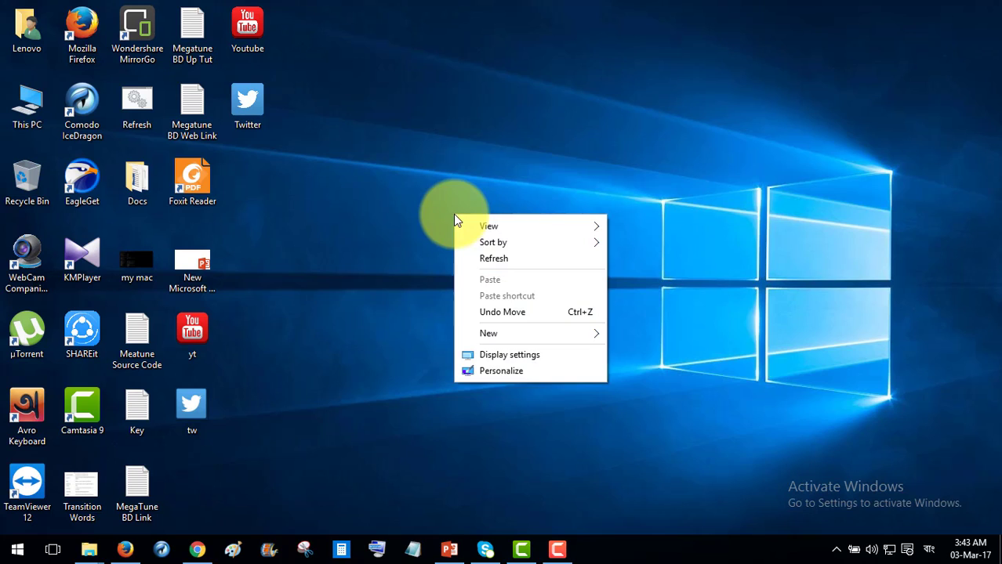
pyautogui.click(501, 258)
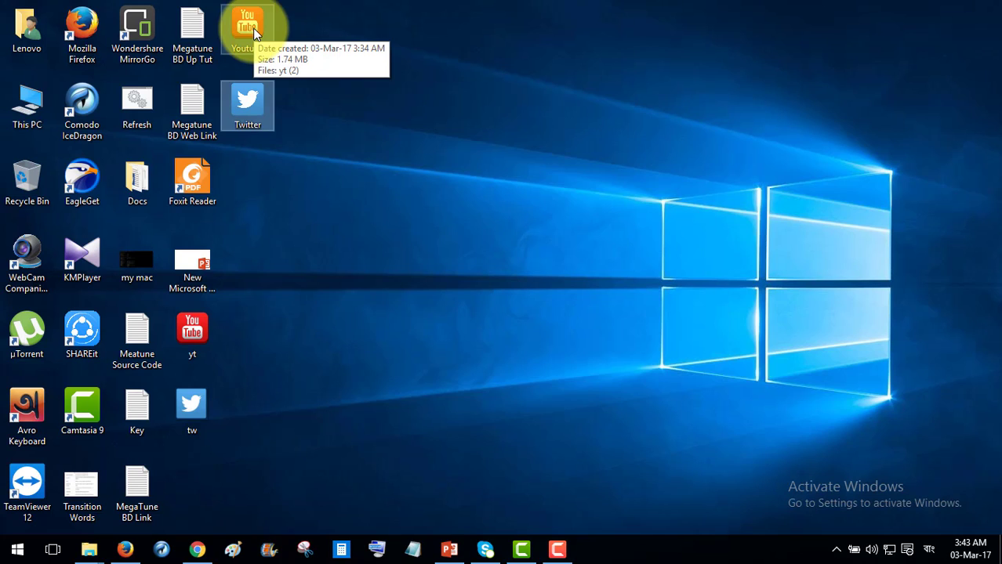
pyautogui.rightClick(402, 110)
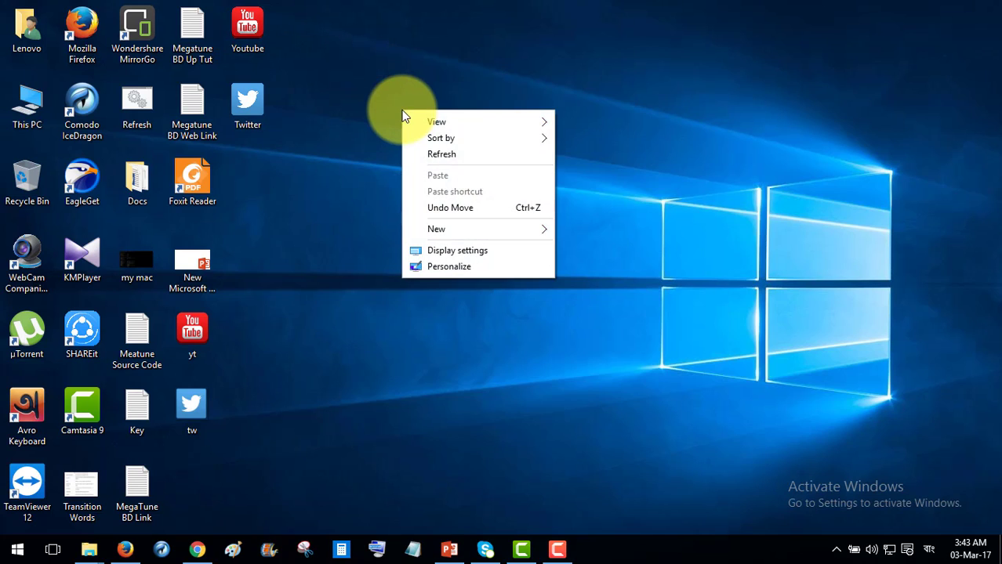
pyautogui.click(451, 164)
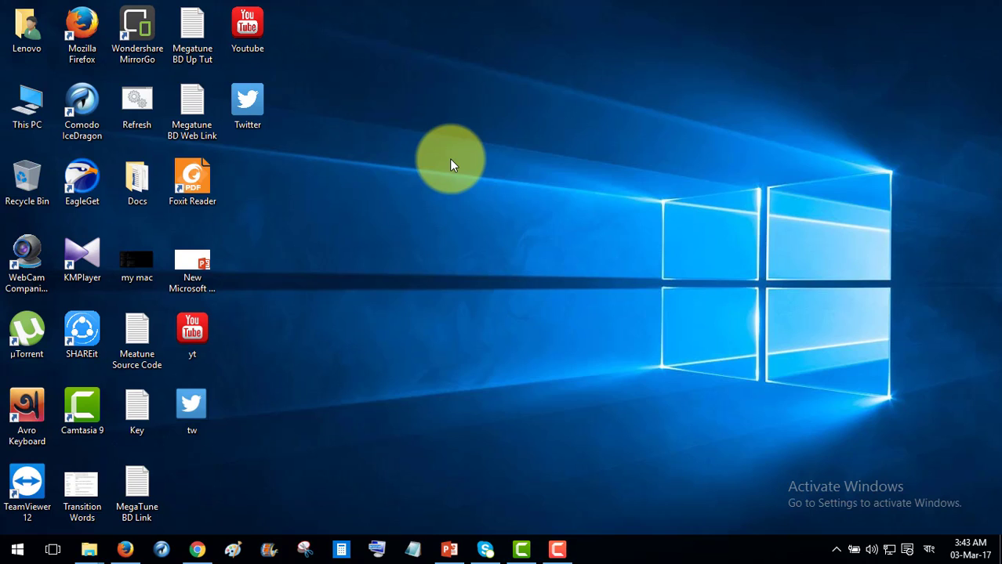
# Switch to Chrome and bring up the videos page of the MegaTune BD YouTube channel.
pyautogui.click(198, 550)
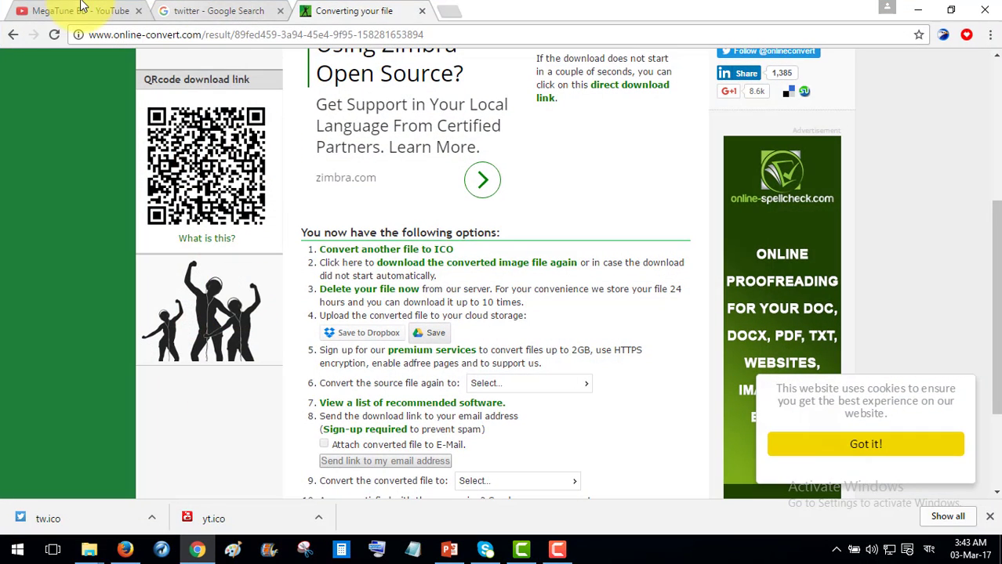
pyautogui.click(80, 11)
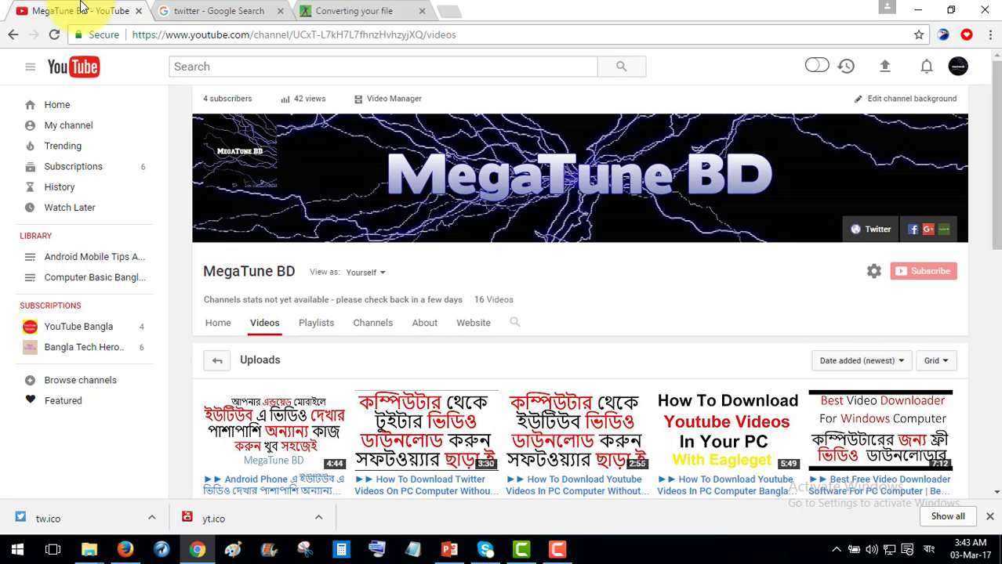